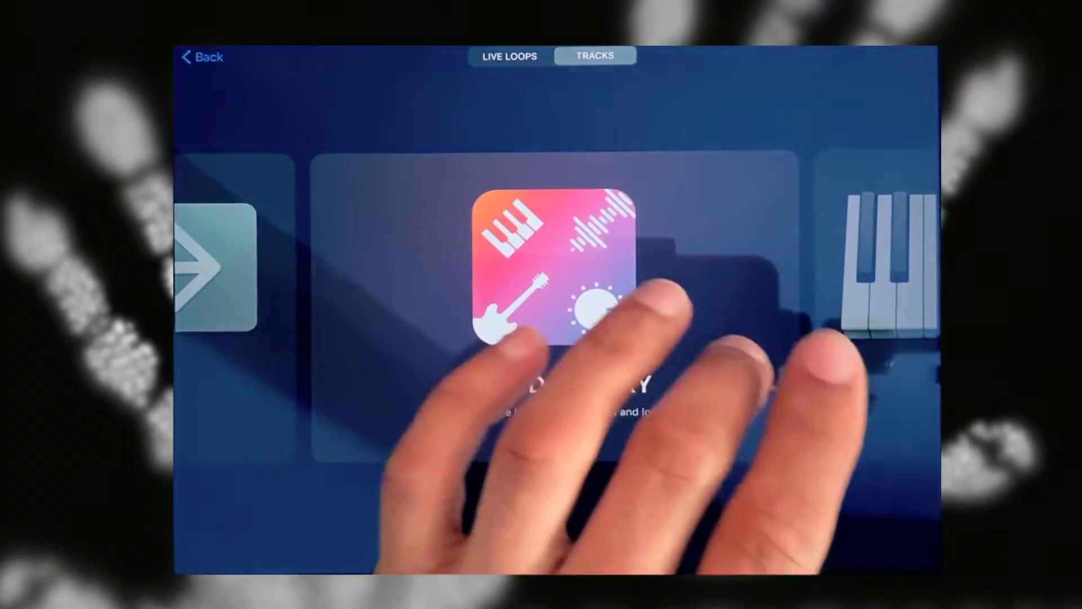
- Swipe to the Keyboard instrument and bring up the Grand Piano sound list
{"action": "left_click_drag", "start_coordinate": [592, 321], "coordinate": [846, 322]}
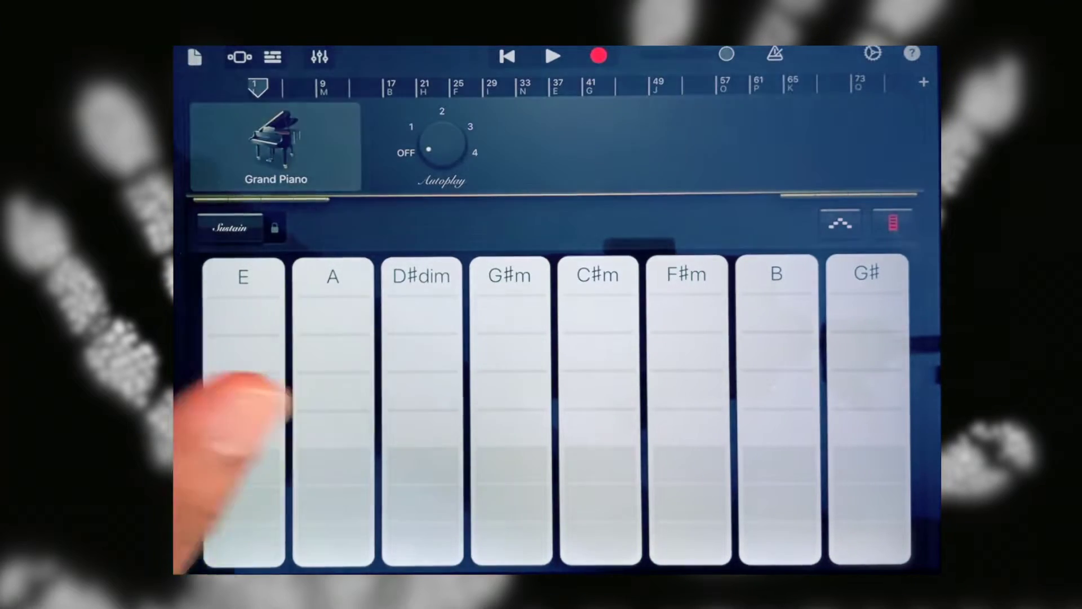
{"action": "left_click", "coordinate": [275, 140]}
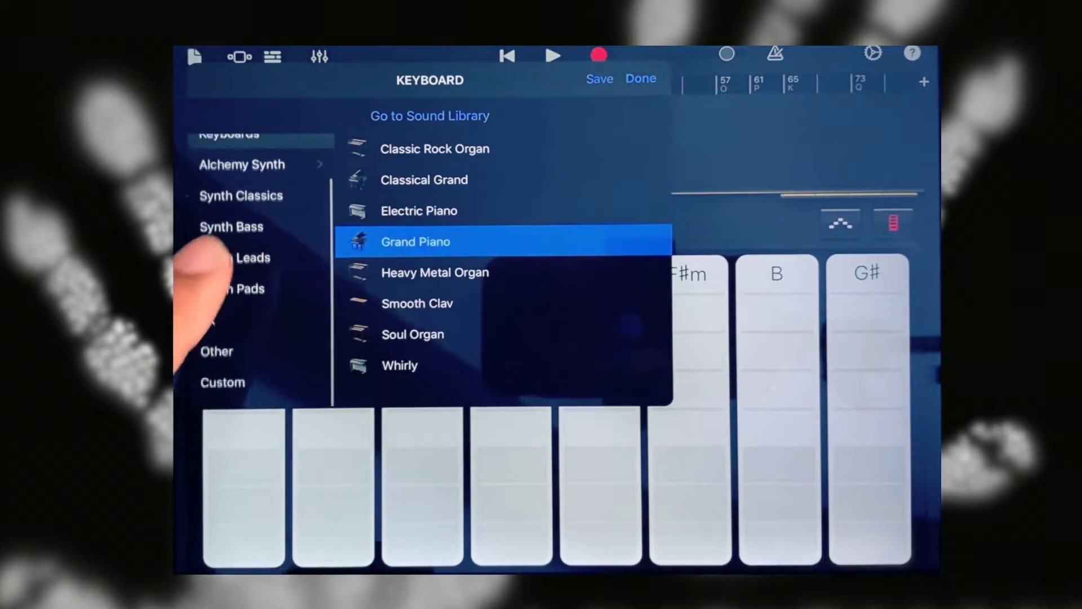
{"action": "scroll", "coordinate": [439, 280], "scroll_direction": "down", "scroll_amount": 15}
{"action": "scroll", "coordinate": [440, 254], "scroll_direction": "down", "scroll_amount": 8}
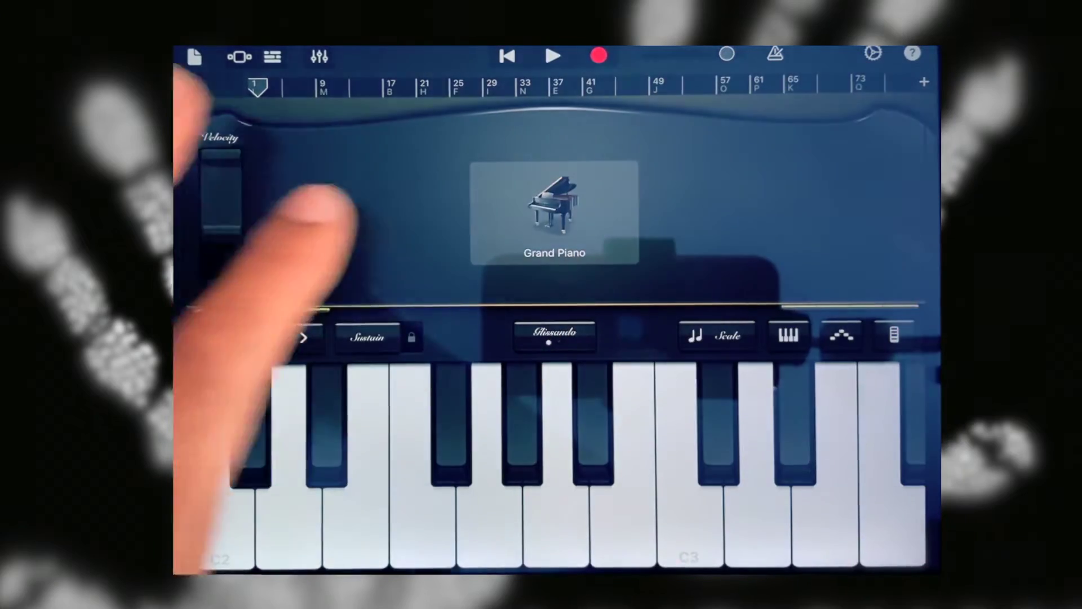
- Audition the Autumn Leaves FX 01 and FX 02 sounds on the keys
{"action": "left_click", "coordinate": [555, 212]}
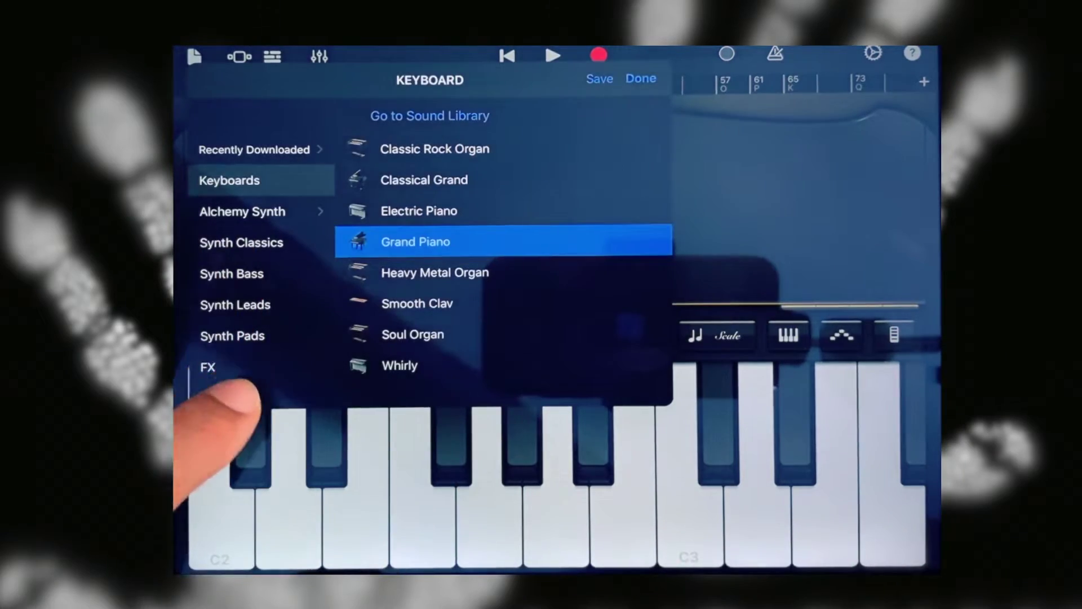
{"action": "scroll", "coordinate": [422, 255], "scroll_direction": "down", "scroll_amount": 10}
{"action": "scroll", "coordinate": [422, 254], "scroll_direction": "down", "scroll_amount": 6}
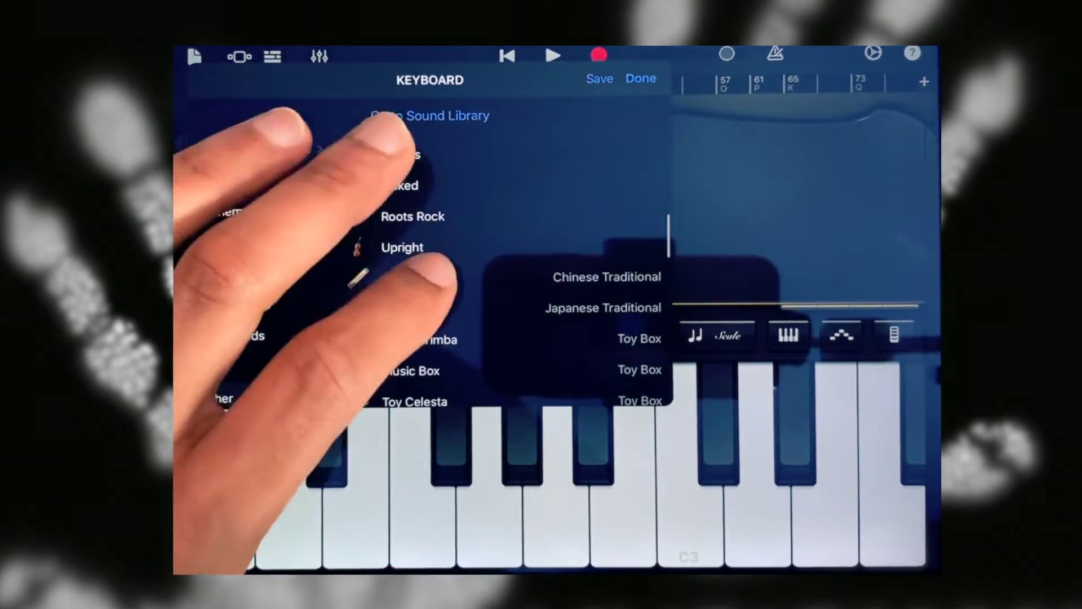
{"action": "scroll", "coordinate": [423, 253], "scroll_direction": "down", "scroll_amount": 3}
{"action": "left_click", "coordinate": [440, 261]}
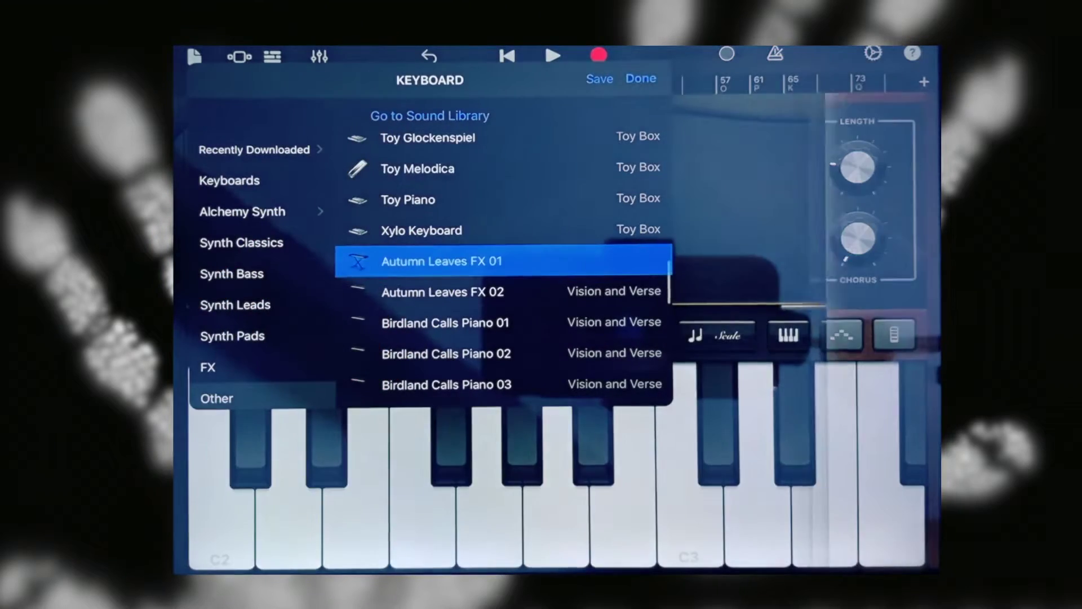
{"action": "left_click", "coordinate": [838, 507]}
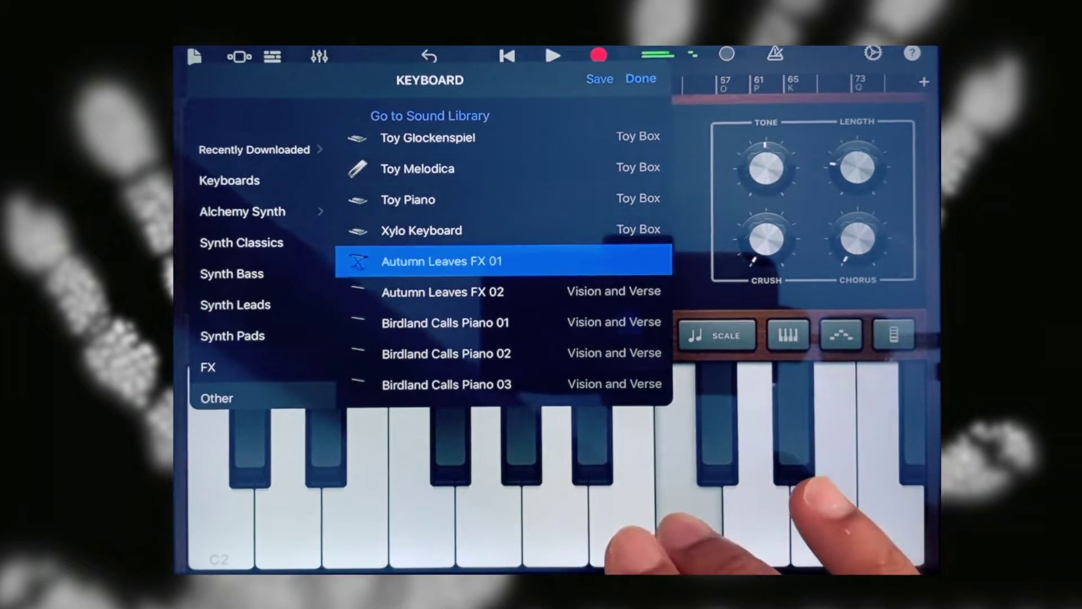
{"action": "left_click", "coordinate": [694, 525]}
{"action": "left_click", "coordinate": [525, 490]}
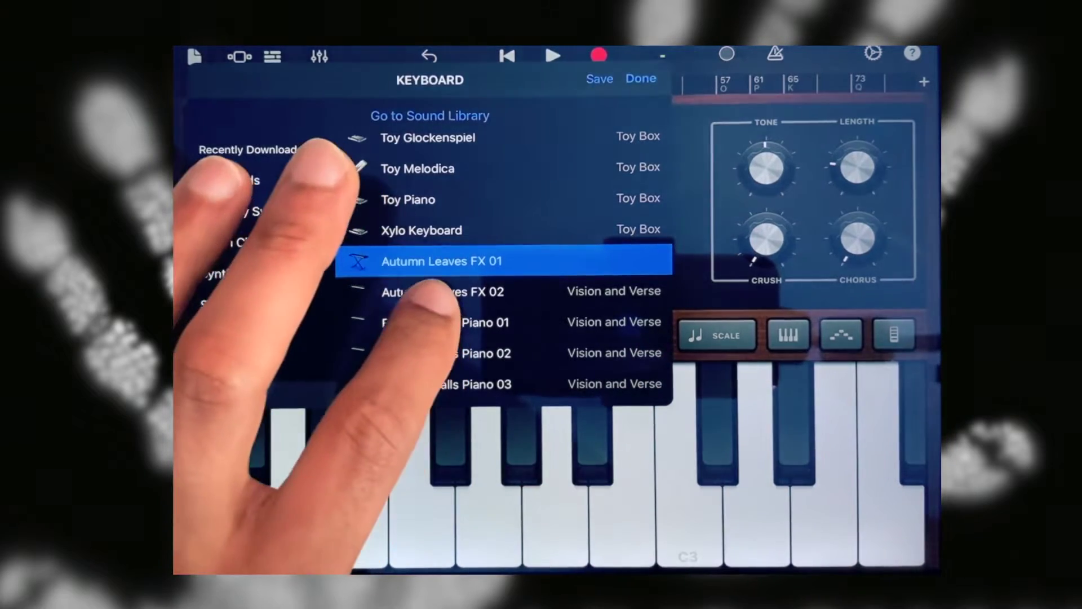
{"action": "left_click", "coordinate": [439, 292]}
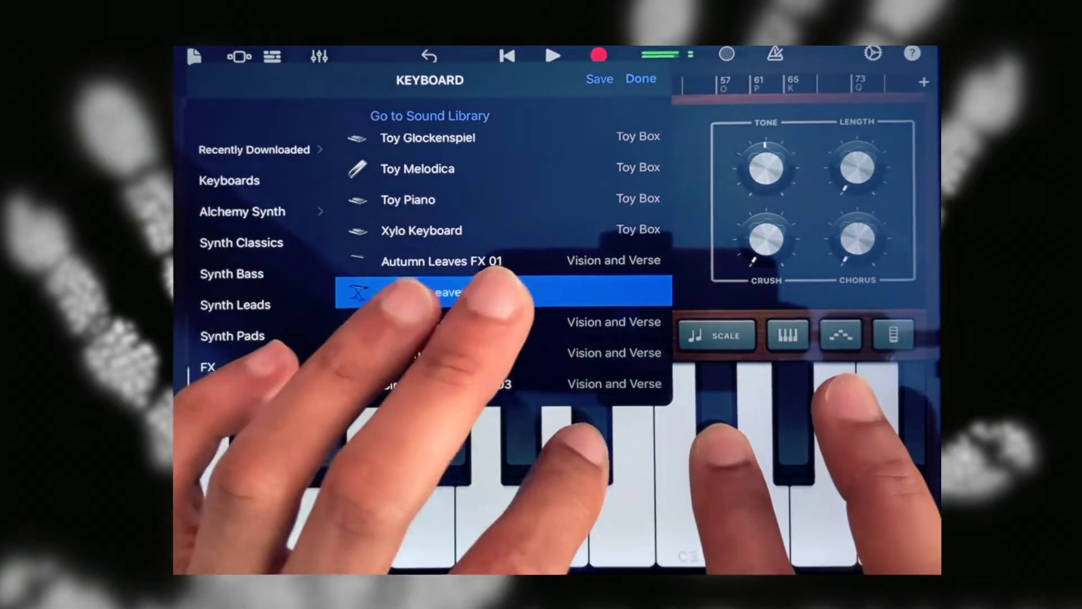
{"action": "left_click", "coordinate": [541, 508]}
{"action": "left_click", "coordinate": [507, 508]}
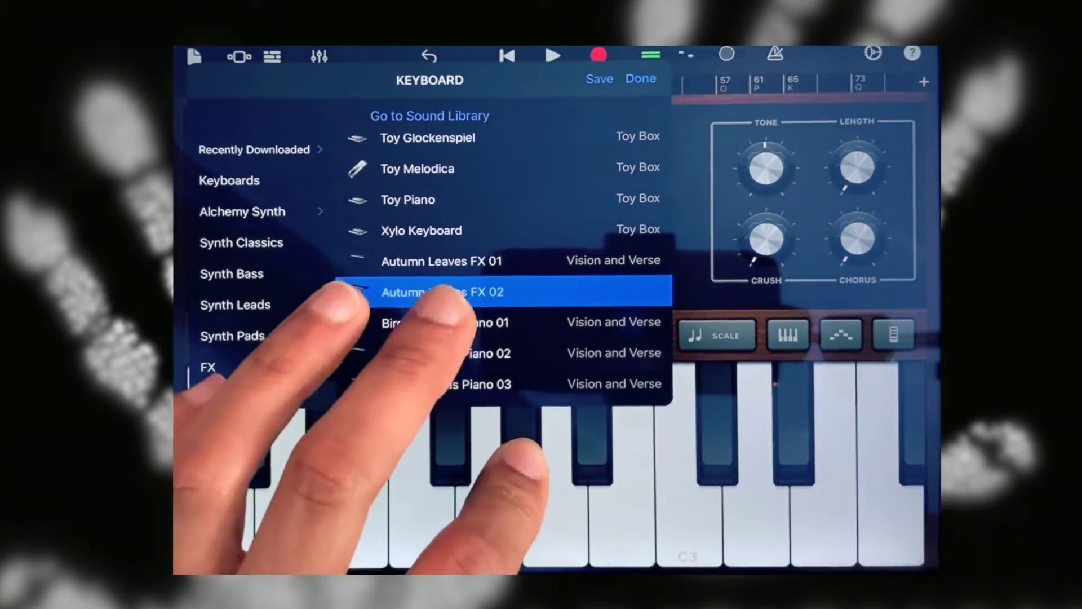
- Try Birdland Calls Piano 01 and 02, then pick Blazing Hot Reverse Tape
{"action": "left_click", "coordinate": [449, 322]}
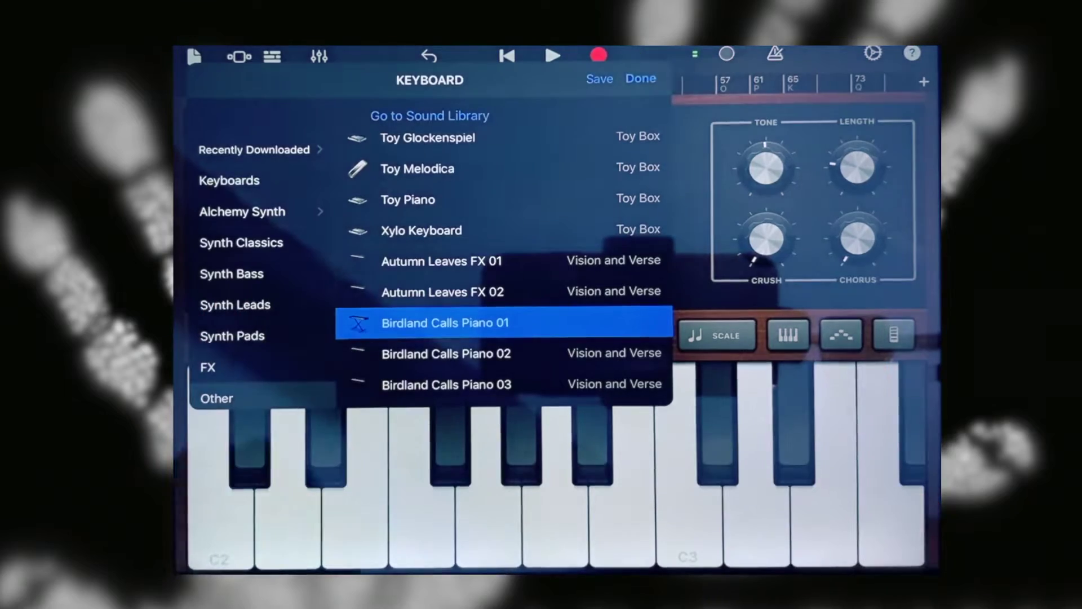
{"action": "scroll", "coordinate": [449, 253], "scroll_direction": "down", "scroll_amount": 2}
{"action": "left_click", "coordinate": [446, 276]}
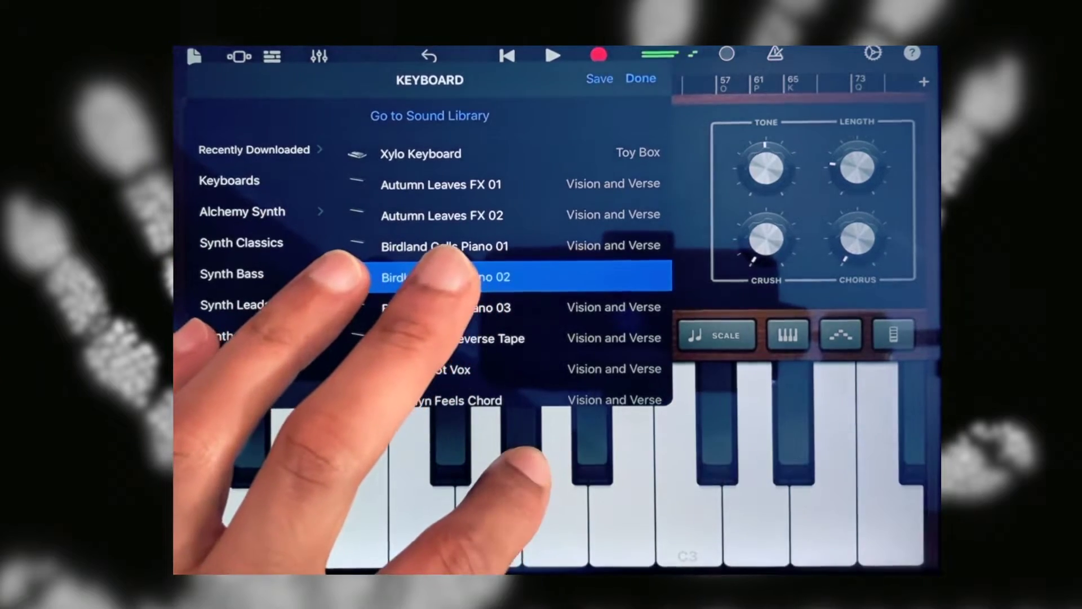
{"action": "left_click", "coordinate": [473, 339]}
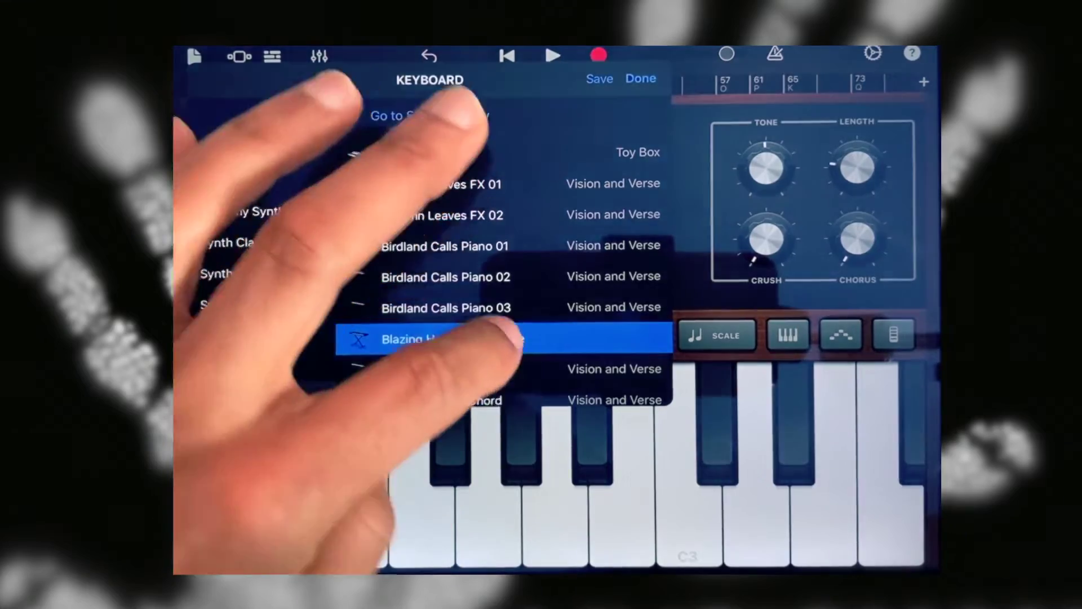
{"action": "scroll", "coordinate": [508, 280], "scroll_direction": "down", "scroll_amount": 10}
{"action": "scroll", "coordinate": [507, 279], "scroll_direction": "down", "scroll_amount": 5}
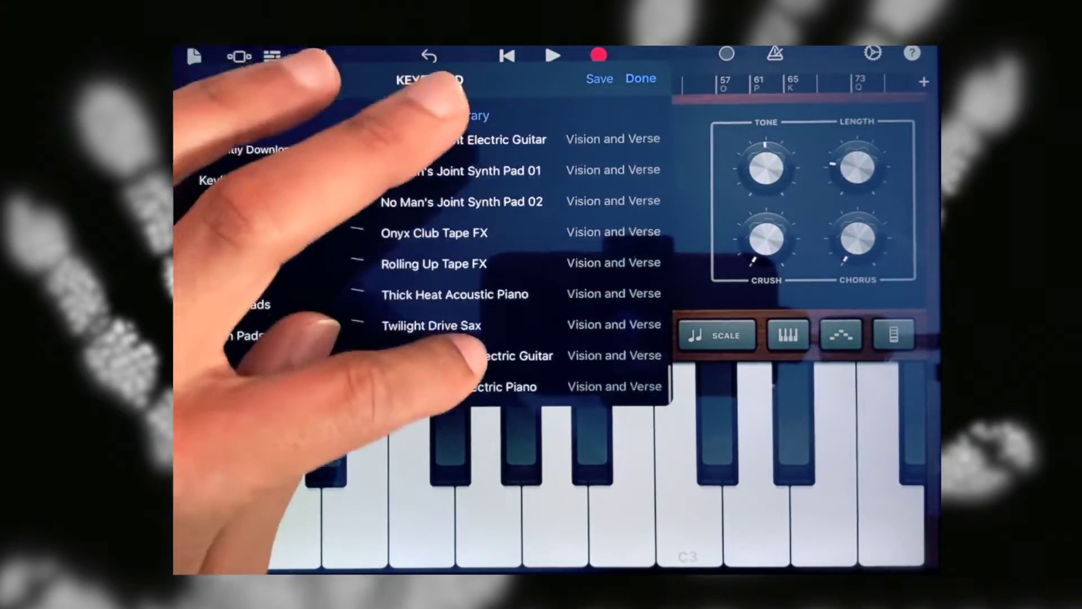
{"action": "scroll", "coordinate": [508, 279], "scroll_direction": "up", "scroll_amount": 10}
- Start a new drums track and bring up the full drum kit list
{"action": "left_click", "coordinate": [652, 93]}
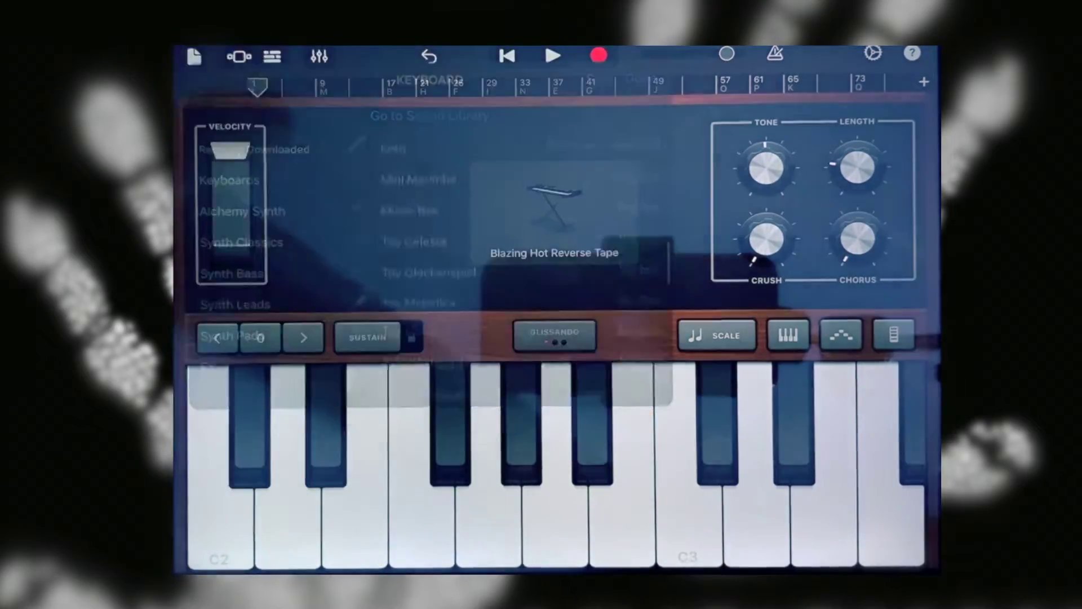
{"action": "left_click", "coordinate": [193, 57]}
{"action": "scroll", "coordinate": [541, 279], "scroll_direction": "right", "scroll_amount": 5}
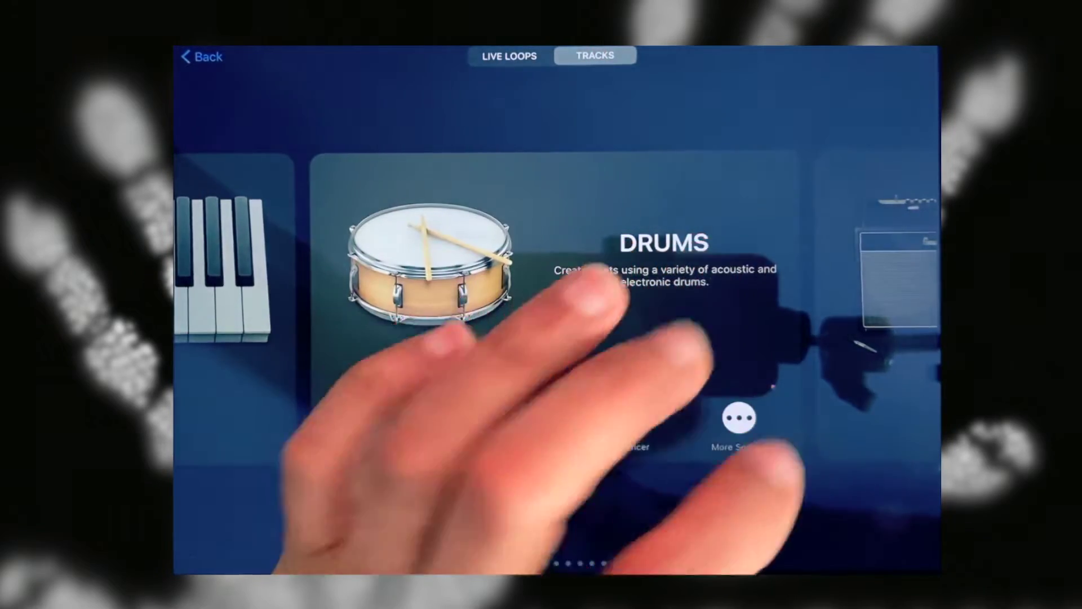
{"action": "left_click", "coordinate": [739, 418]}
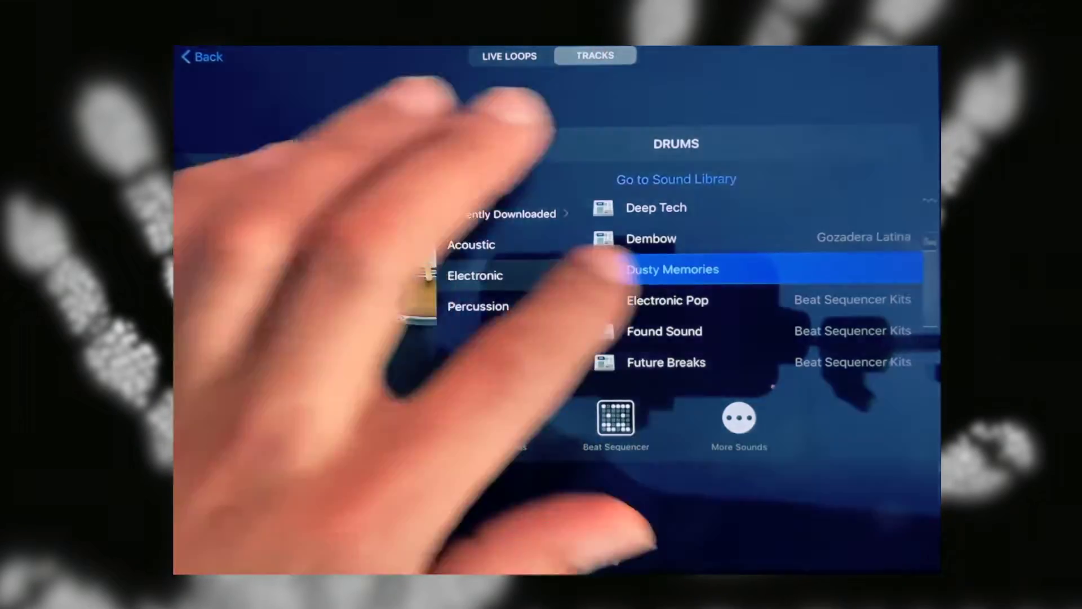
{"action": "scroll", "coordinate": [677, 296], "scroll_direction": "down", "scroll_amount": 6}
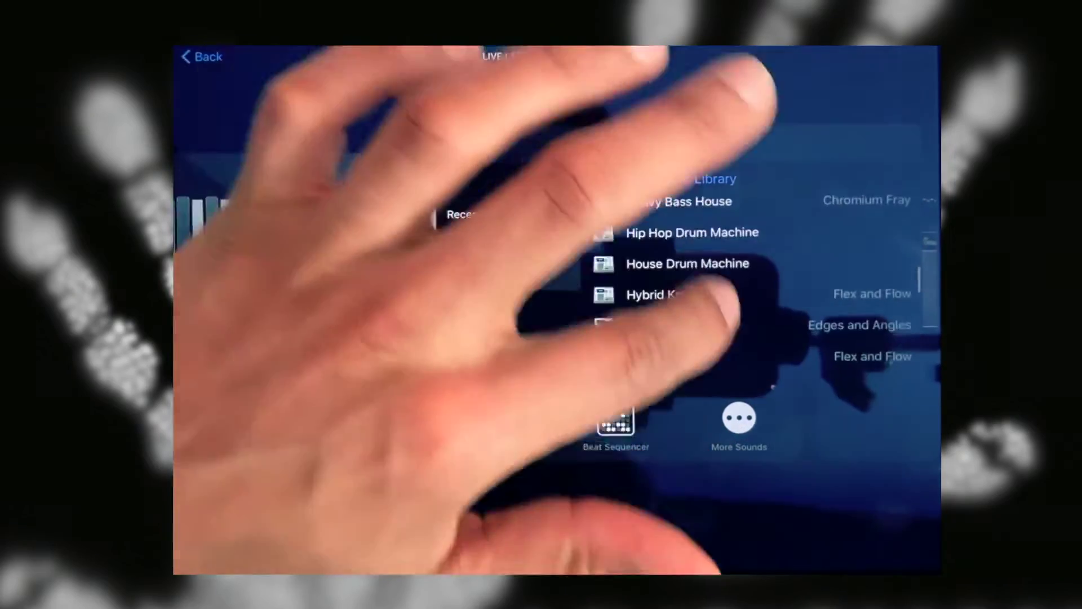
{"action": "scroll", "coordinate": [676, 288], "scroll_direction": "down", "scroll_amount": 5}
{"action": "scroll", "coordinate": [677, 288], "scroll_direction": "down", "scroll_amount": 2}
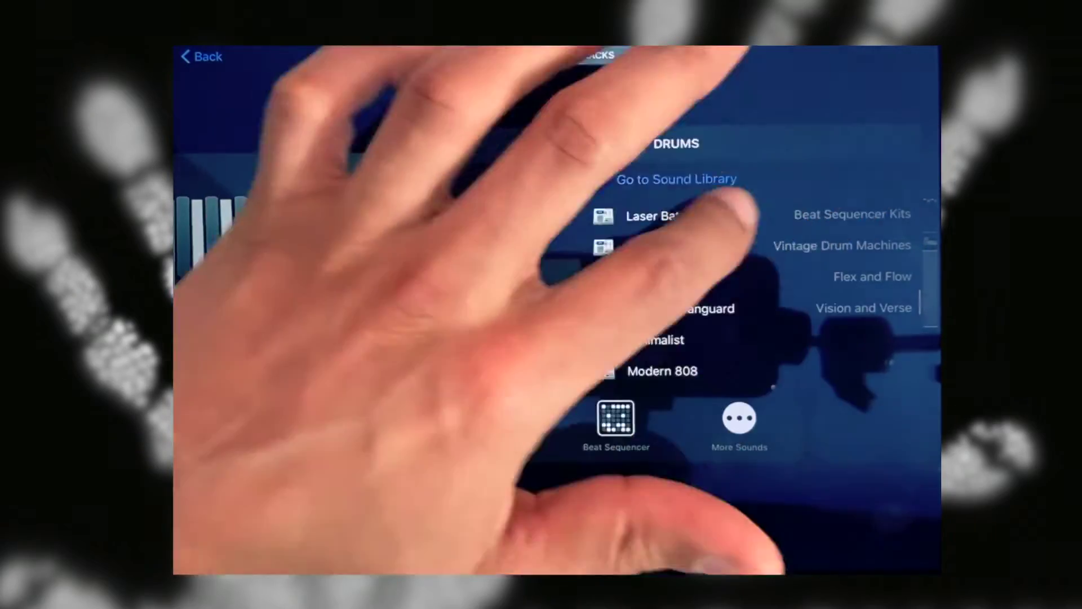
{"action": "scroll", "coordinate": [677, 287], "scroll_direction": "up", "scroll_amount": 5}
{"action": "scroll", "coordinate": [677, 288], "scroll_direction": "up", "scroll_amount": 5}
{"action": "scroll", "coordinate": [677, 288], "scroll_direction": "up", "scroll_amount": 3}
- Load the Birdland Cuts kit and play its pads
{"action": "left_click", "coordinate": [669, 257]}
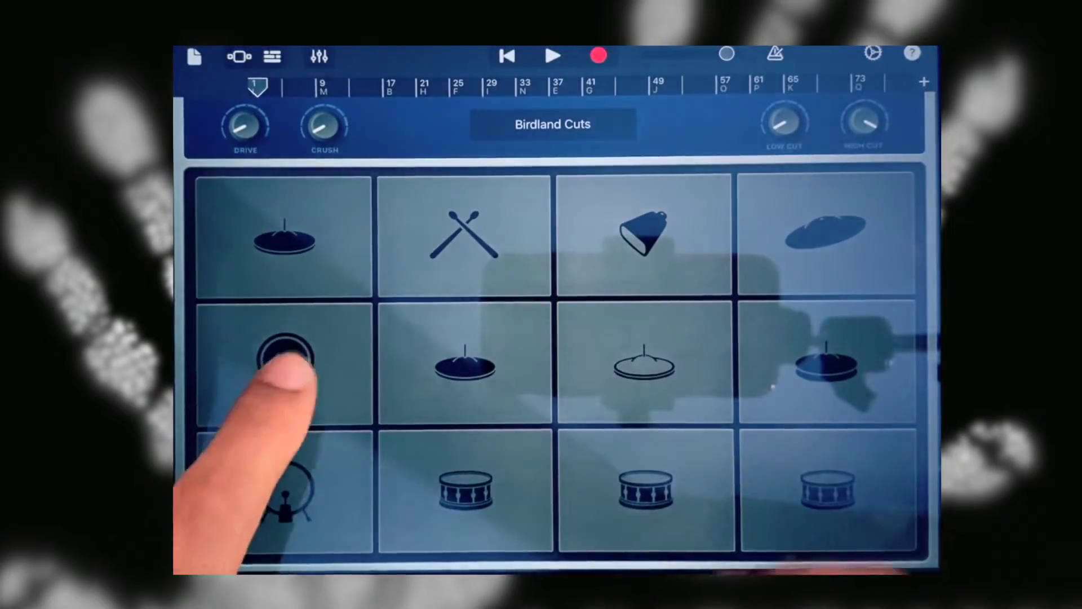
{"action": "left_click", "coordinate": [284, 363]}
{"action": "left_click", "coordinate": [644, 364]}
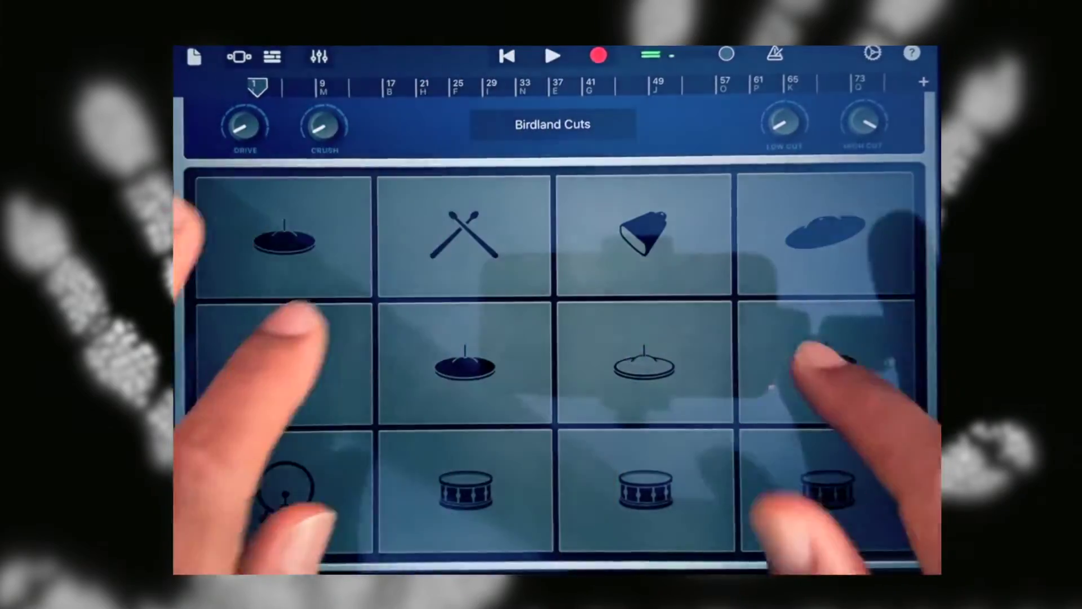
{"action": "left_click", "coordinate": [284, 363]}
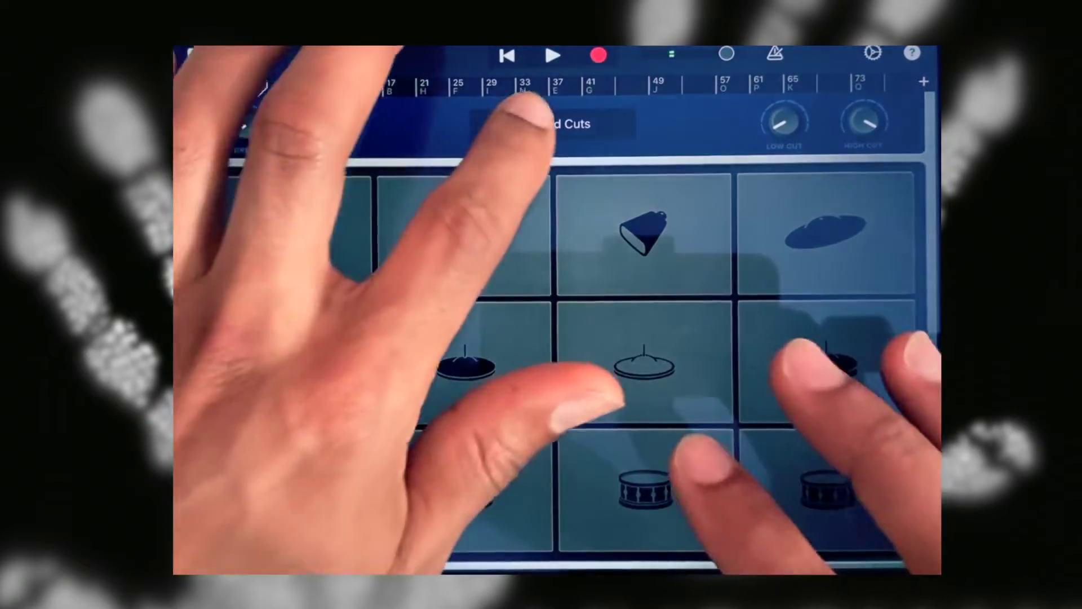
- Switch to the Dusty Memories kit and play its kick, hi-hat and snare pads
{"action": "left_click", "coordinate": [551, 123]}
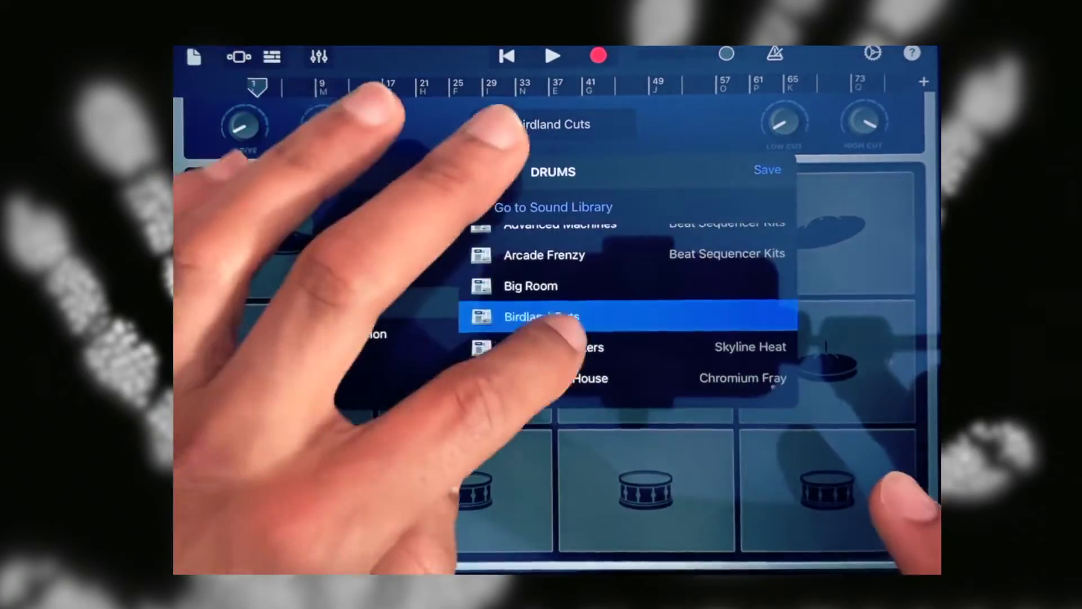
{"action": "scroll", "coordinate": [525, 322], "scroll_direction": "down", "scroll_amount": 5}
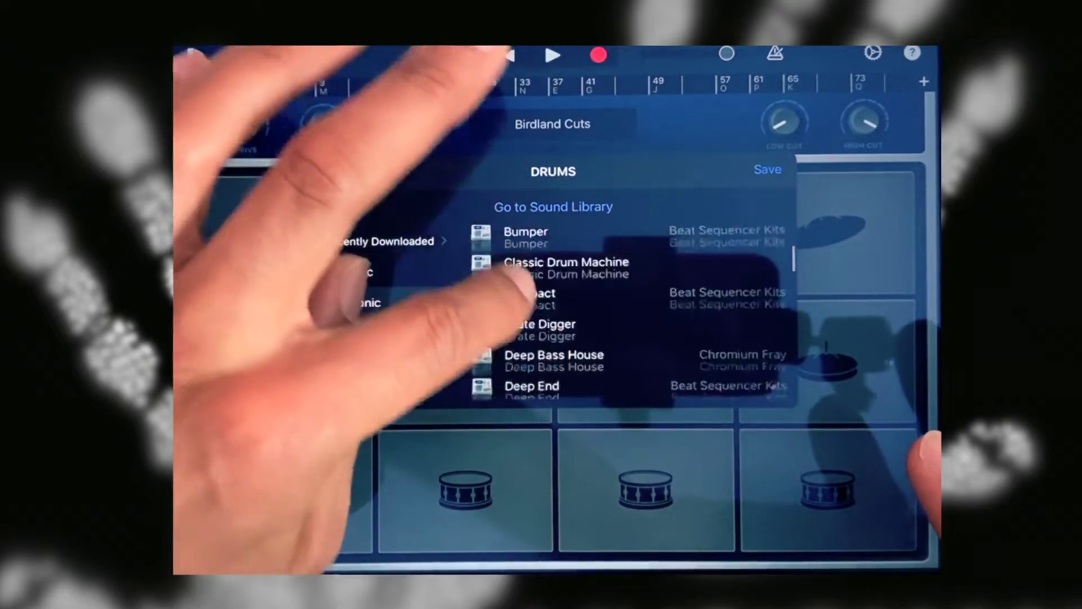
{"action": "scroll", "coordinate": [542, 321], "scroll_direction": "down", "scroll_amount": 3}
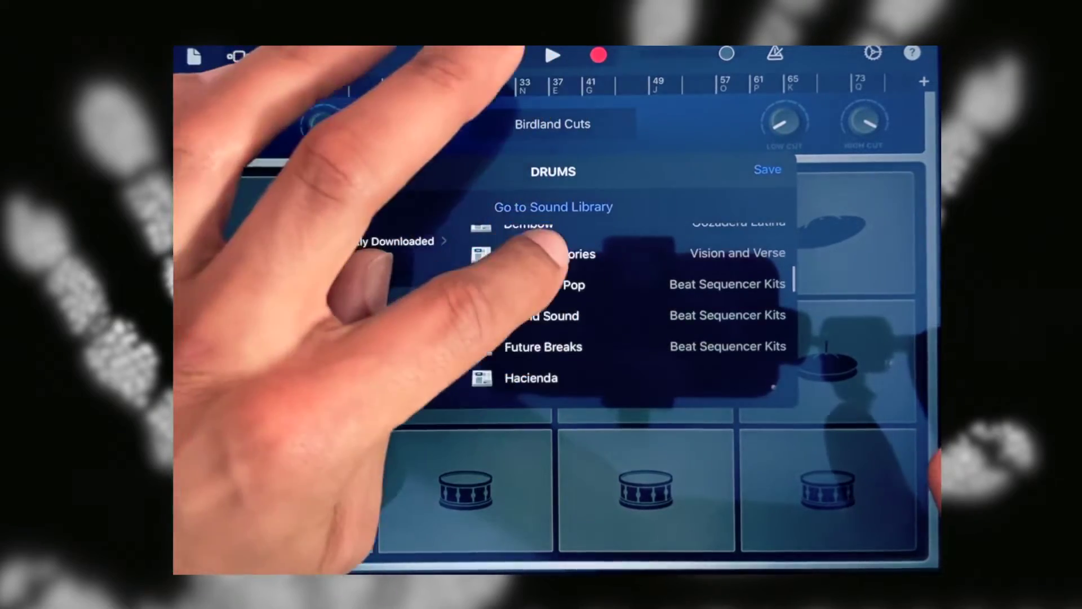
{"action": "left_click", "coordinate": [550, 254]}
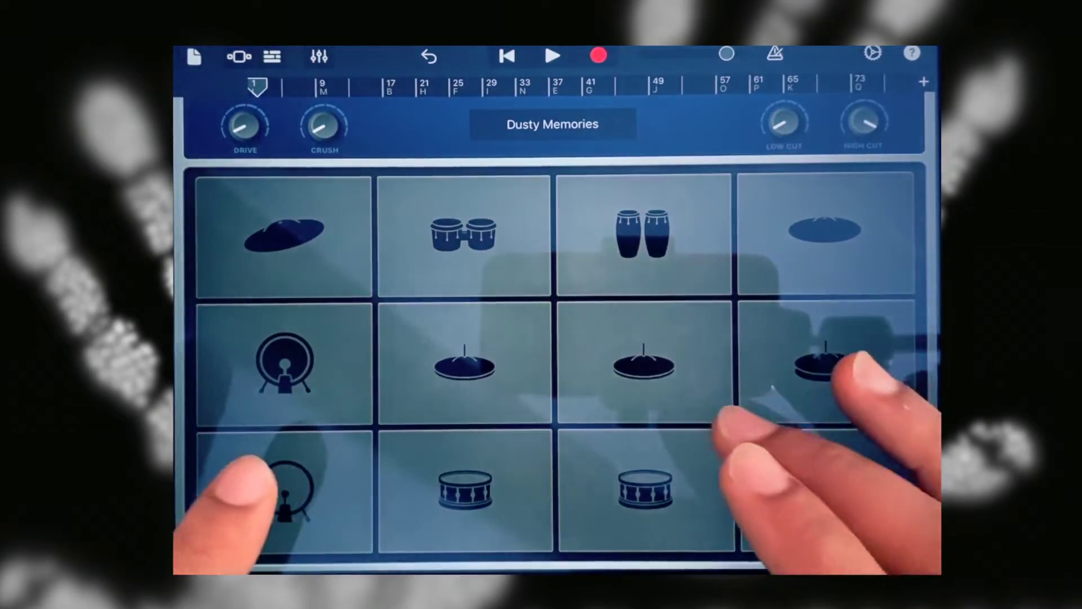
{"action": "left_click", "coordinate": [283, 491]}
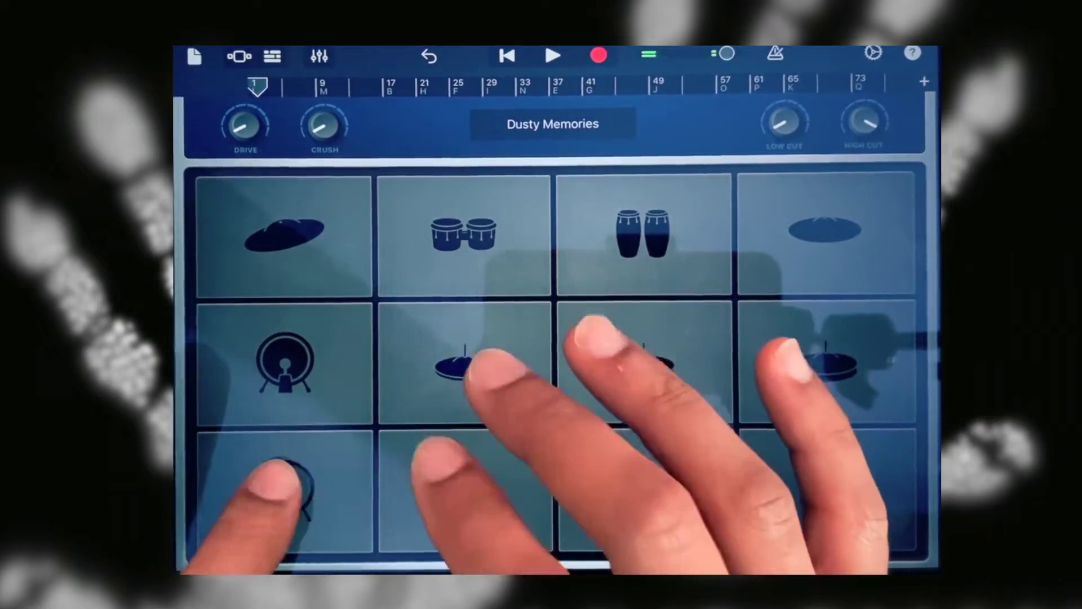
{"action": "left_click", "coordinate": [465, 367]}
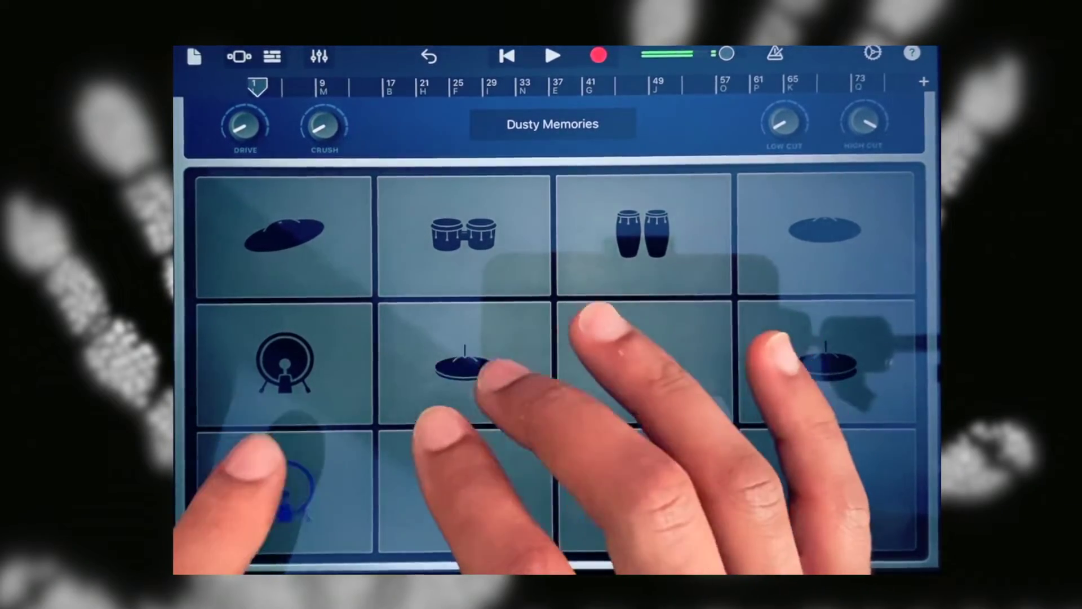
{"action": "left_click", "coordinate": [465, 495]}
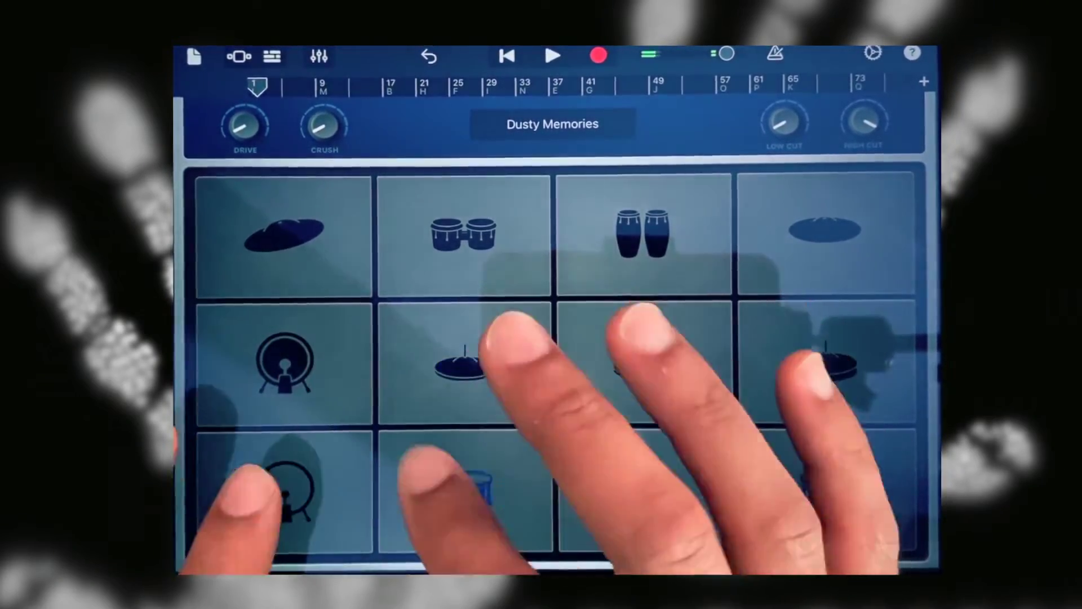
{"action": "left_click", "coordinate": [283, 495]}
{"action": "left_click", "coordinate": [465, 368]}
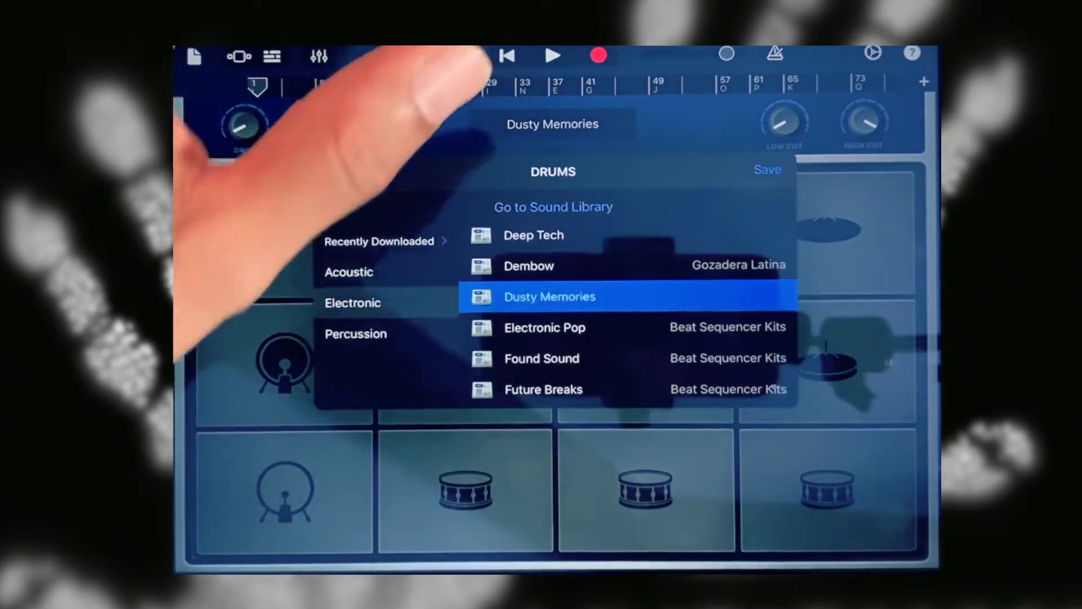
{"action": "scroll", "coordinate": [626, 321], "scroll_direction": "down", "scroll_amount": 8}
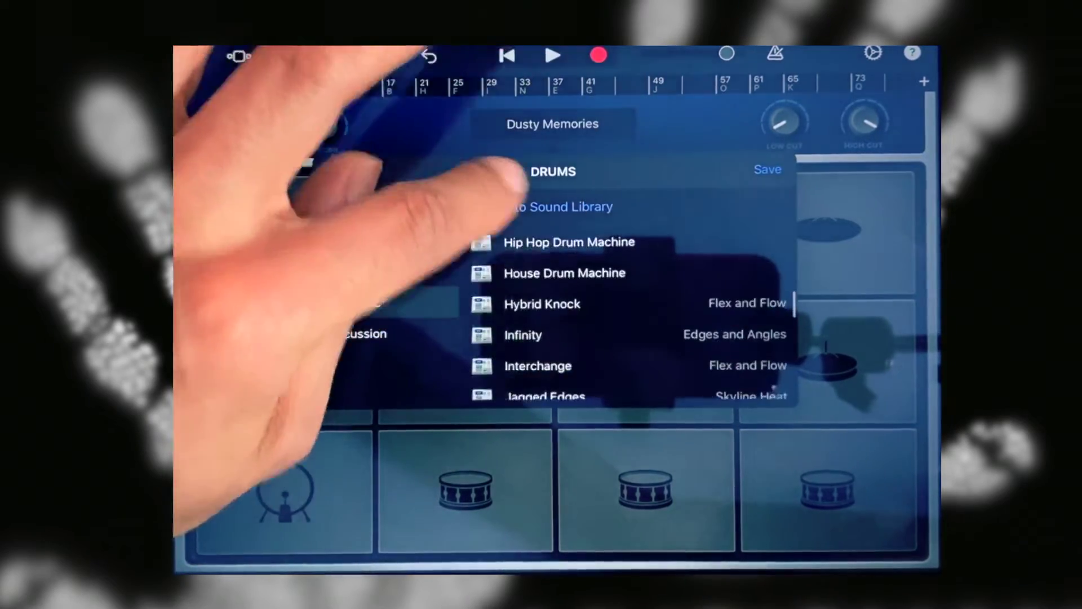
{"action": "scroll", "coordinate": [626, 322], "scroll_direction": "down", "scroll_amount": 6}
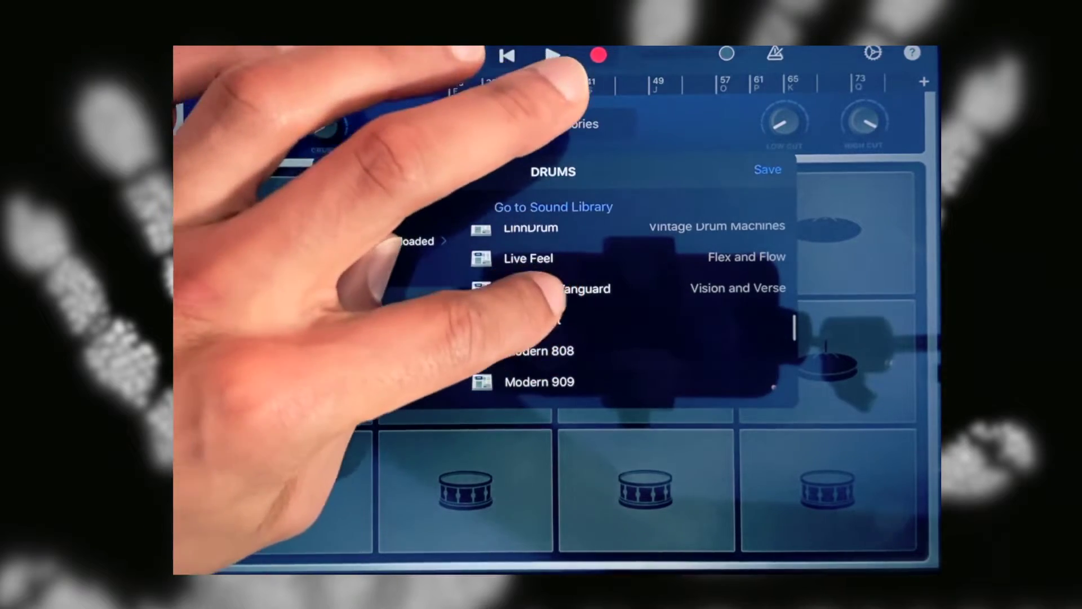
- Load Midnight Vanguard and play its hi-hat, kick, djembe, cymbal and snare pads
{"action": "left_click", "coordinate": [542, 289]}
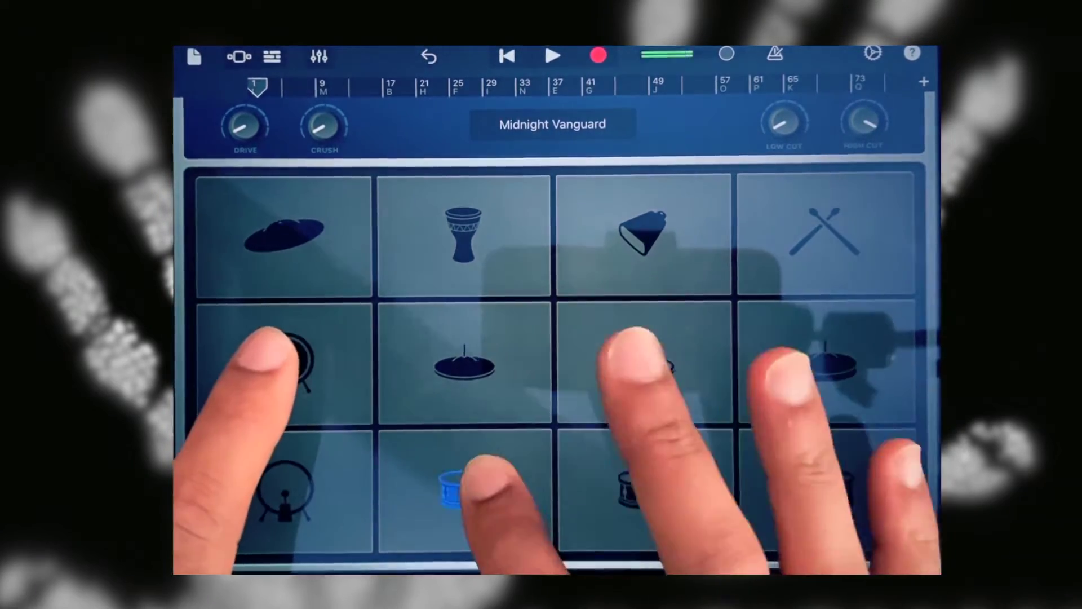
{"action": "left_click", "coordinate": [645, 364]}
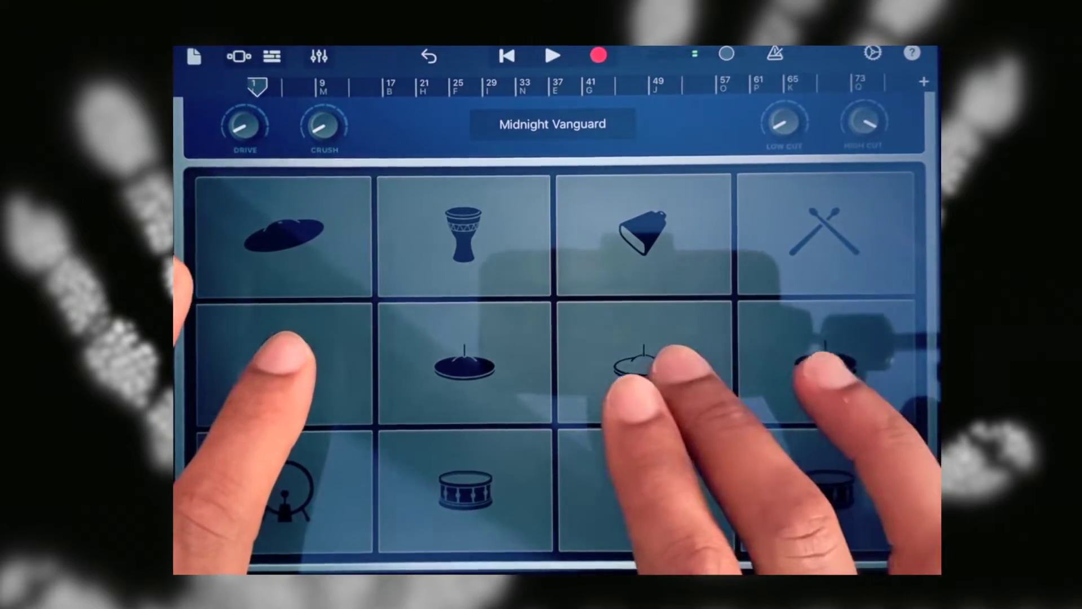
{"action": "left_click", "coordinate": [644, 364]}
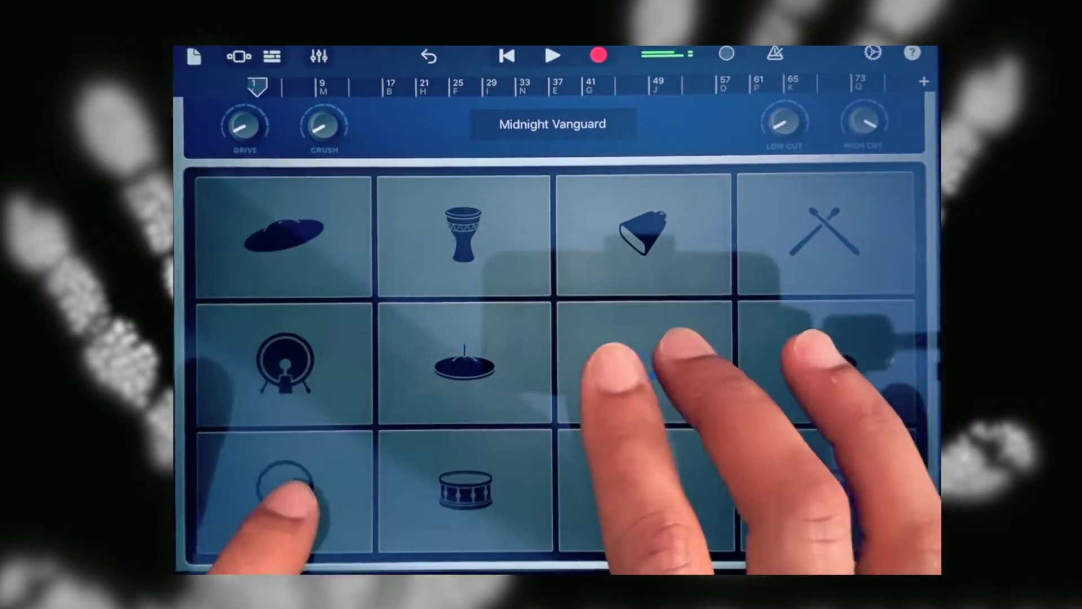
{"action": "left_click", "coordinate": [284, 490]}
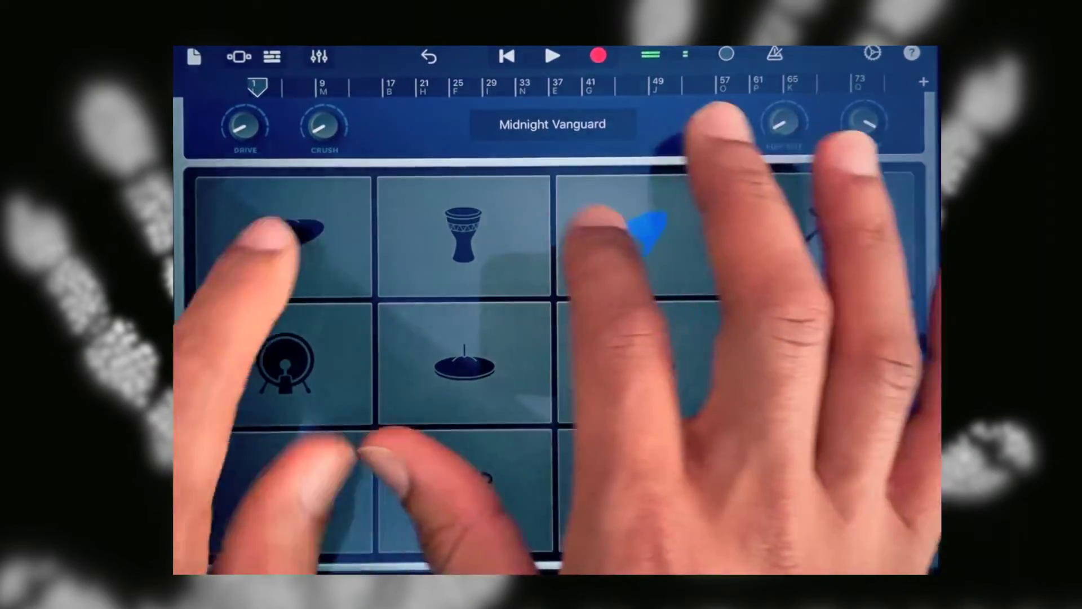
{"action": "left_click", "coordinate": [463, 232]}
{"action": "left_click", "coordinate": [284, 236]}
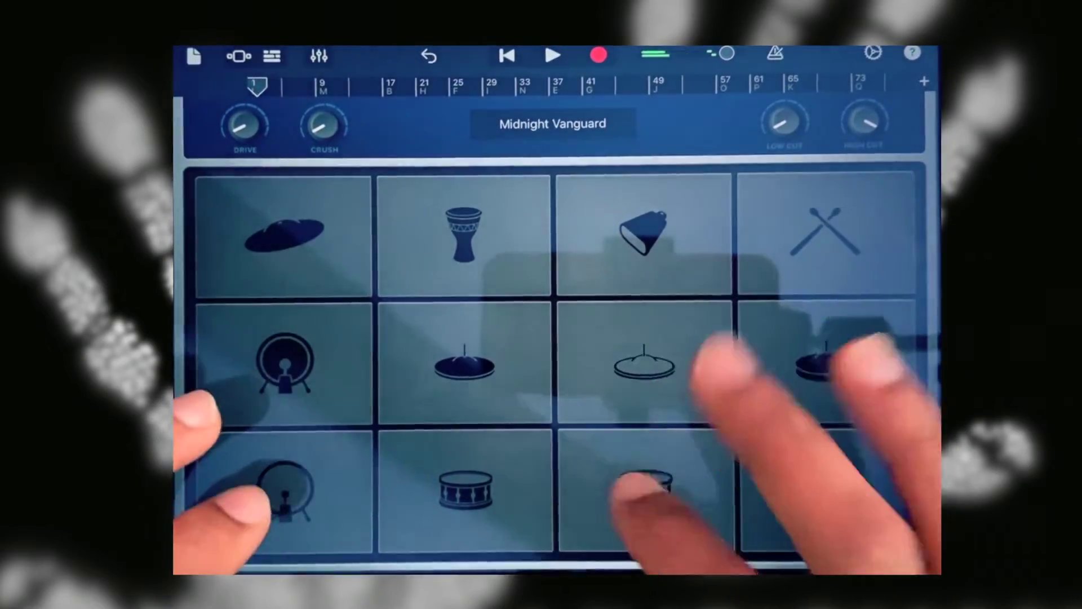
{"action": "left_click", "coordinate": [647, 491]}
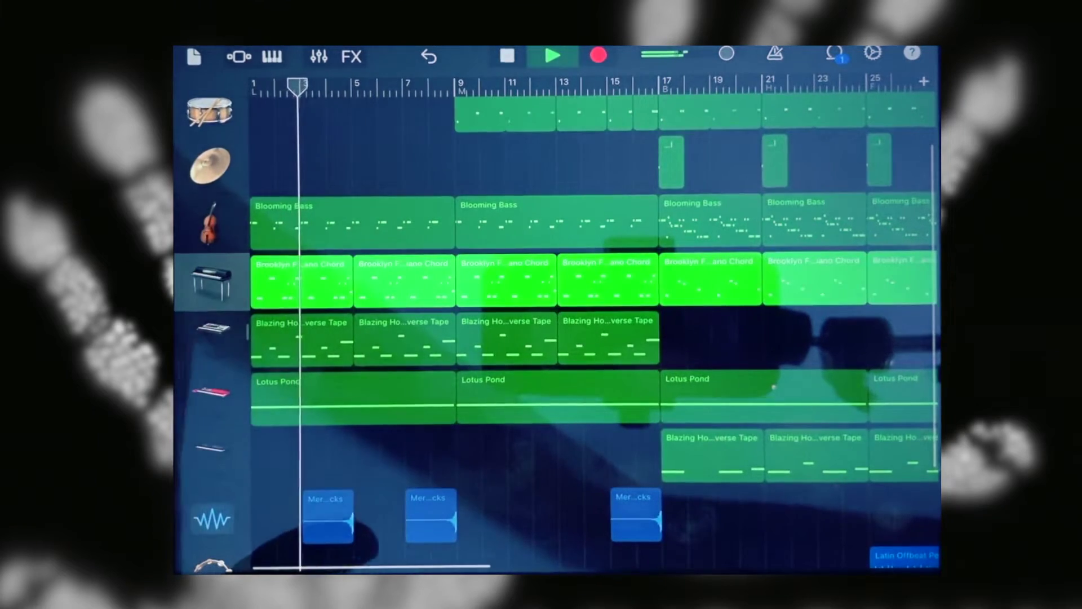
- Expand the track headers and briefly solo the piano tracks, then unsolo them
{"action": "left_click_drag", "start_coordinate": [228, 339], "coordinate": [406, 339]}
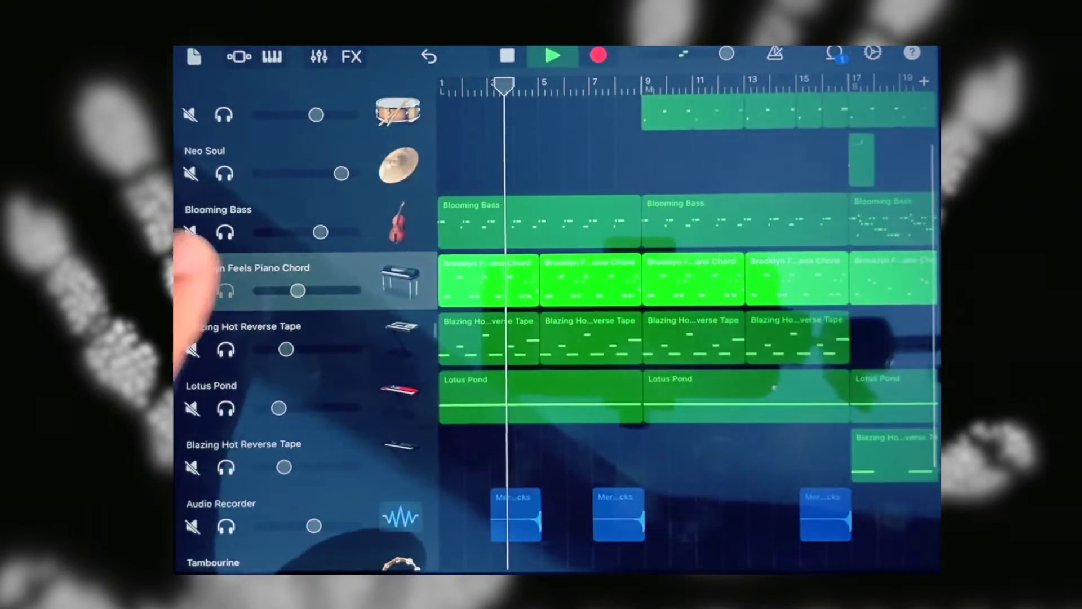
{"action": "left_click", "coordinate": [225, 292]}
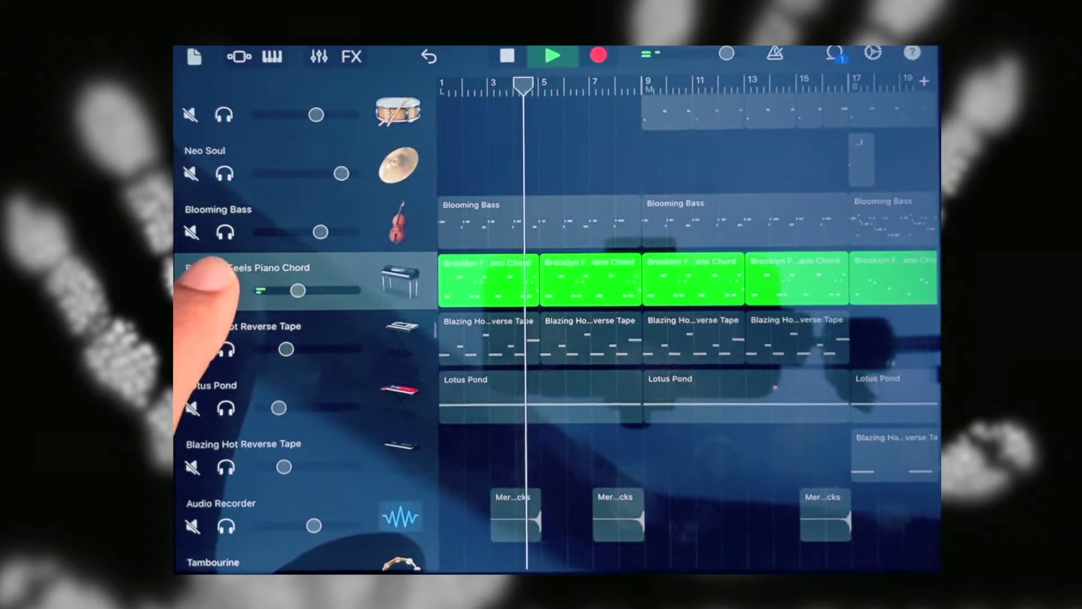
{"action": "left_click", "coordinate": [225, 291]}
{"action": "left_click", "coordinate": [226, 350]}
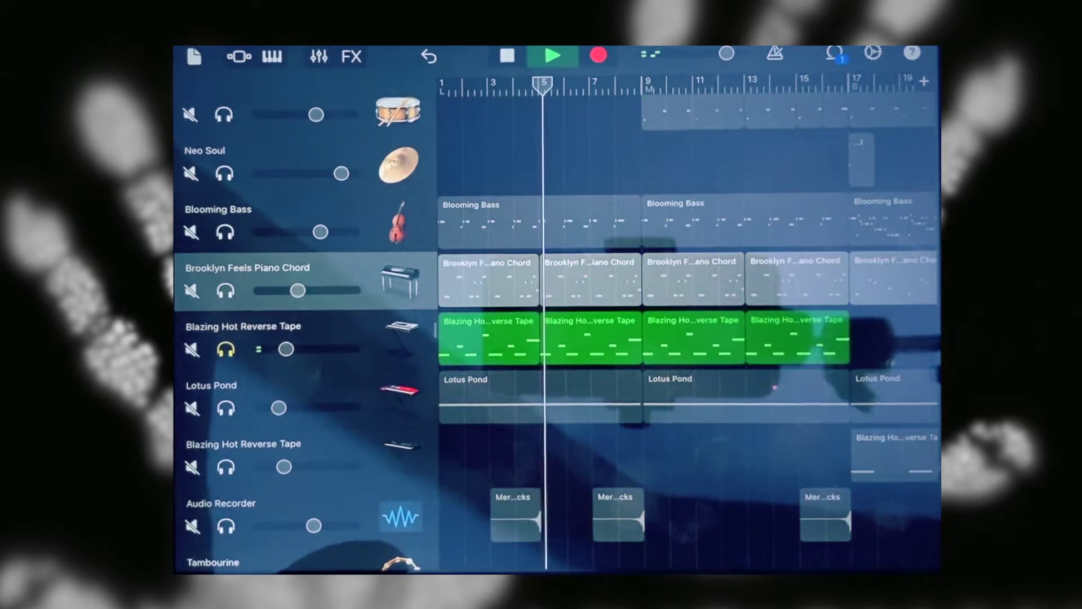
{"action": "left_click", "coordinate": [225, 351]}
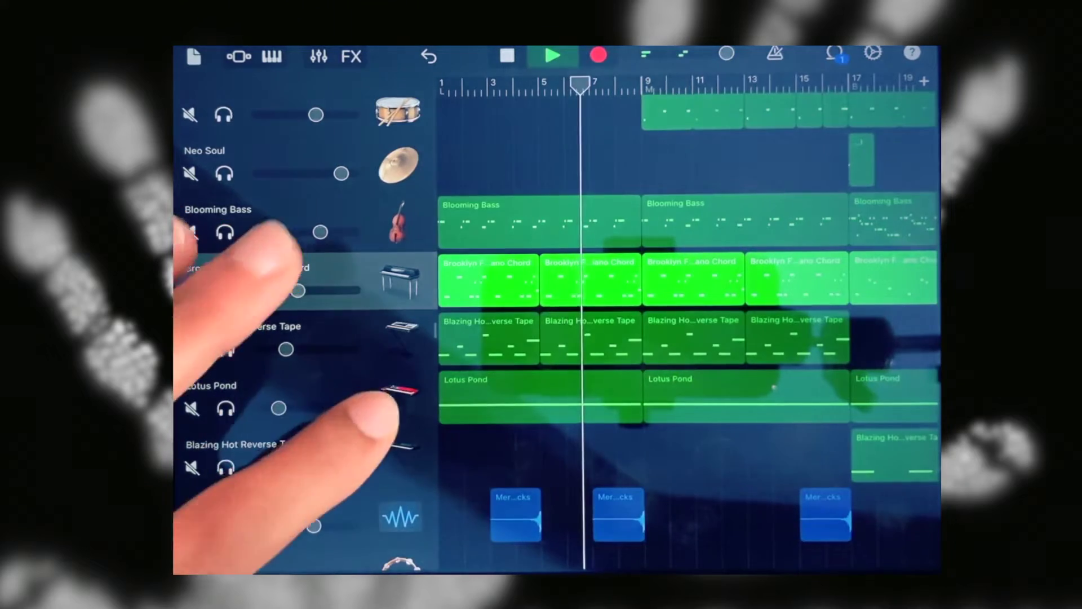
- Select several tracks, then solo both Birdland Cuts and Dusty Memories
{"action": "left_click", "coordinate": [211, 387]}
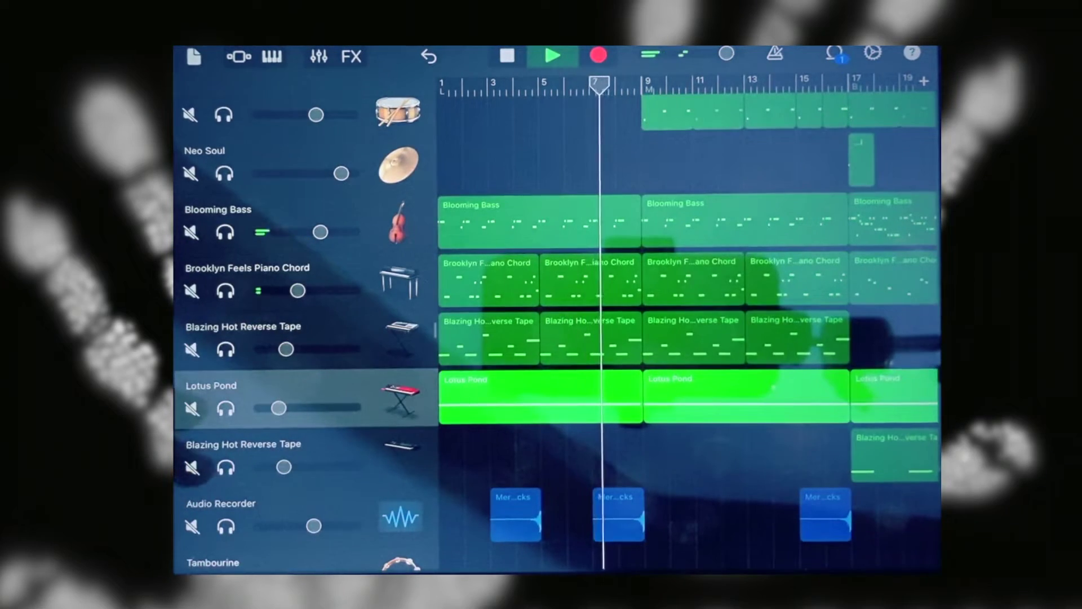
{"action": "left_click", "coordinate": [211, 504]}
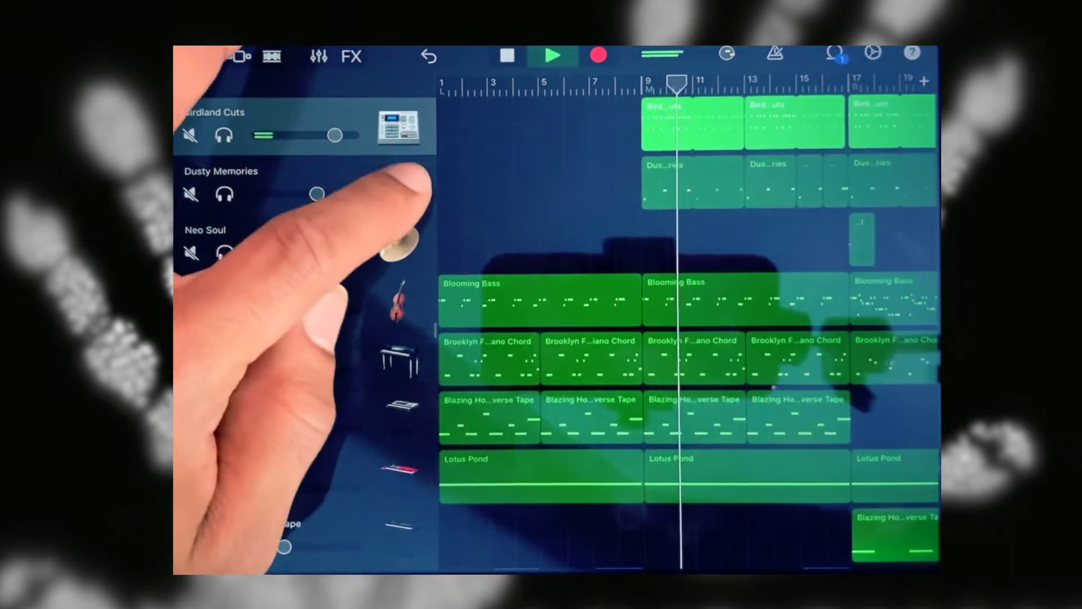
{"action": "left_click", "coordinate": [270, 177]}
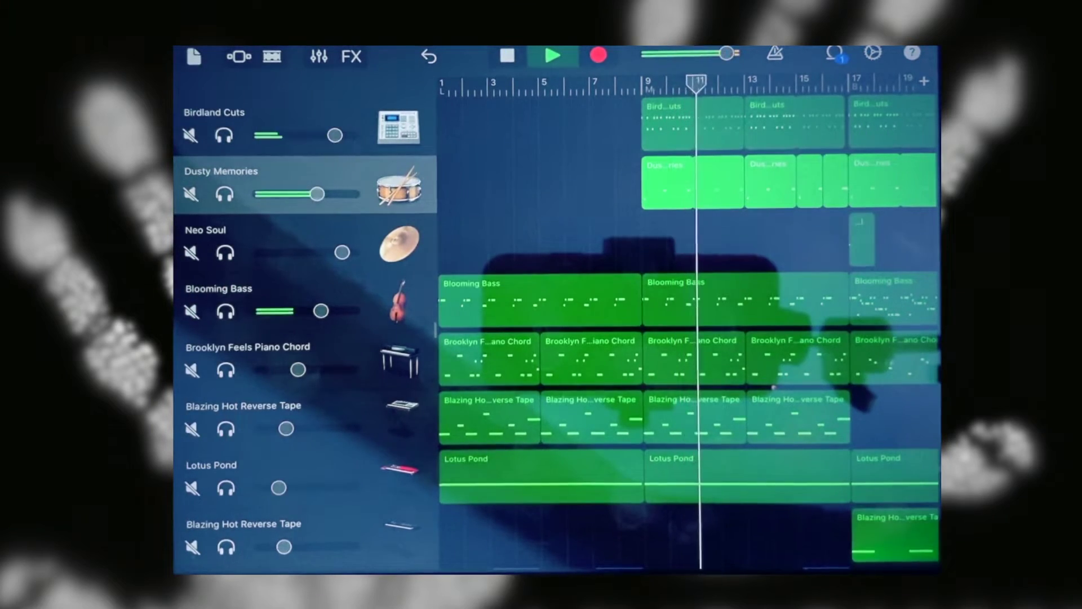
{"action": "left_click", "coordinate": [224, 135]}
{"action": "left_click", "coordinate": [224, 193]}
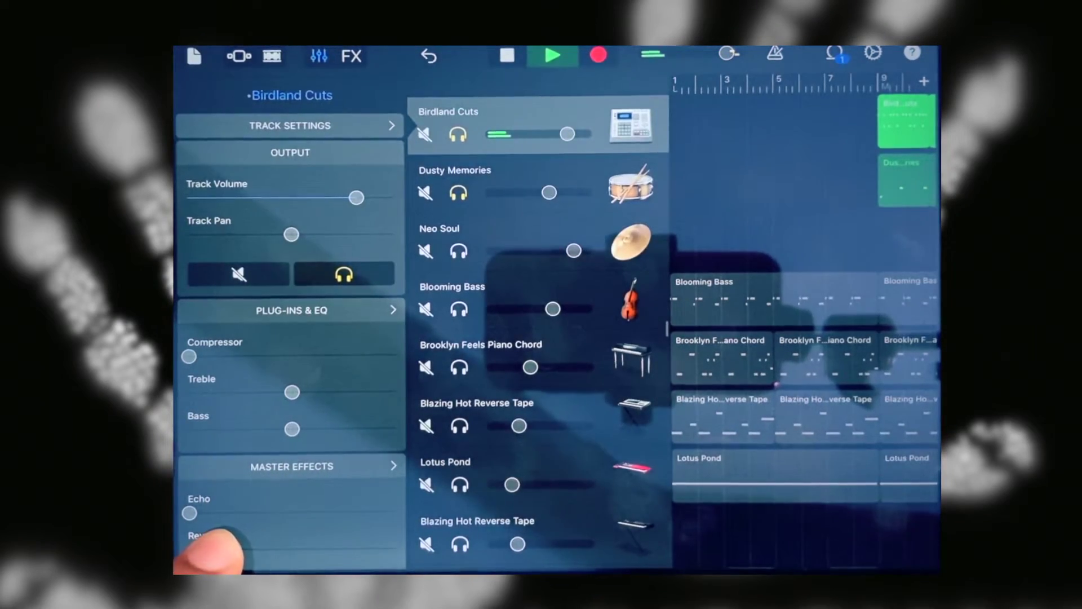
- Close Track Settings and unsolo Dusty Memories so all tracks play
{"action": "left_click", "coordinate": [318, 56]}
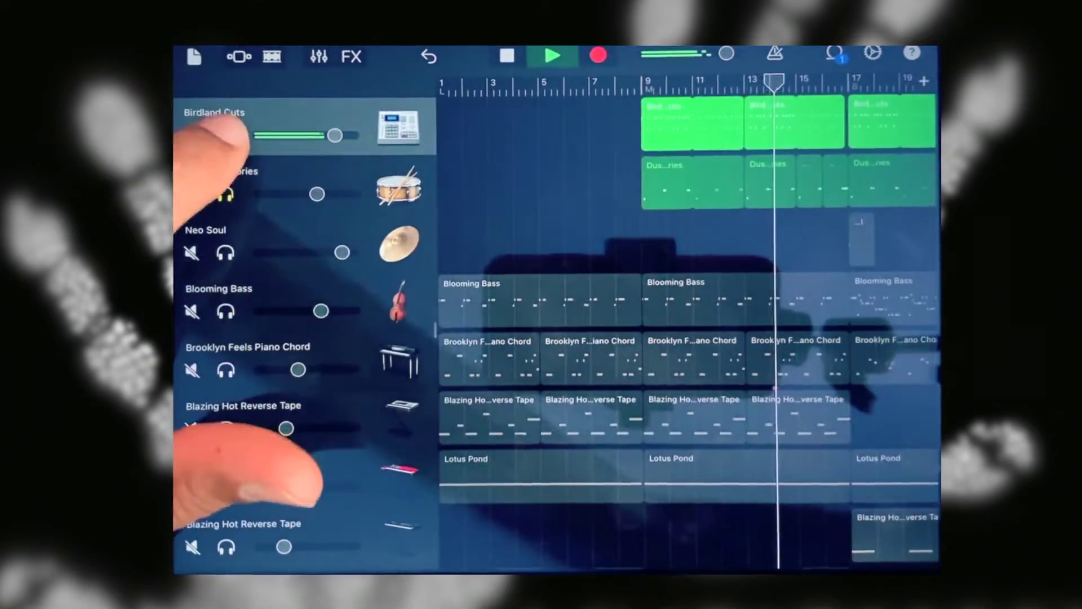
{"action": "left_click", "coordinate": [225, 195]}
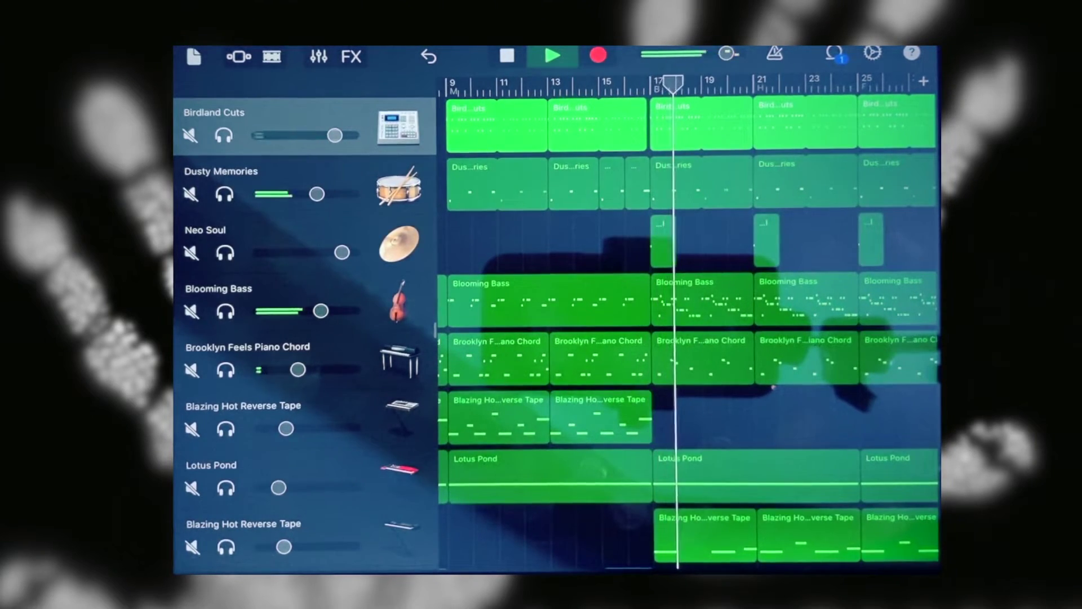
{"action": "scroll", "coordinate": [550, 381], "scroll_direction": "down", "scroll_amount": 2}
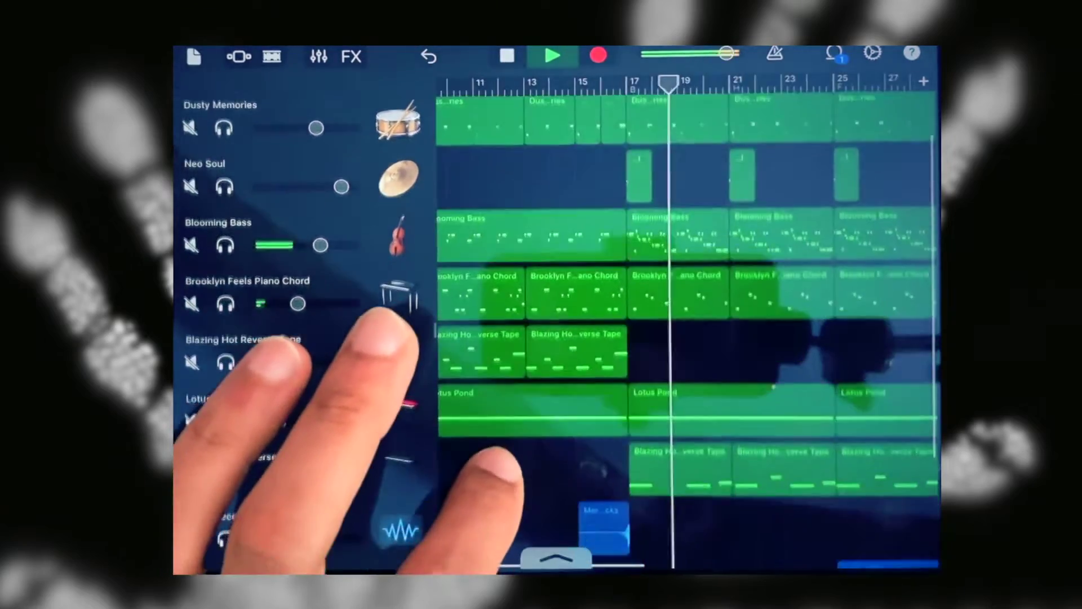
{"action": "scroll", "coordinate": [549, 380], "scroll_direction": "right", "scroll_amount": 3}
{"action": "scroll", "coordinate": [592, 380], "scroll_direction": "right", "scroll_amount": 2}
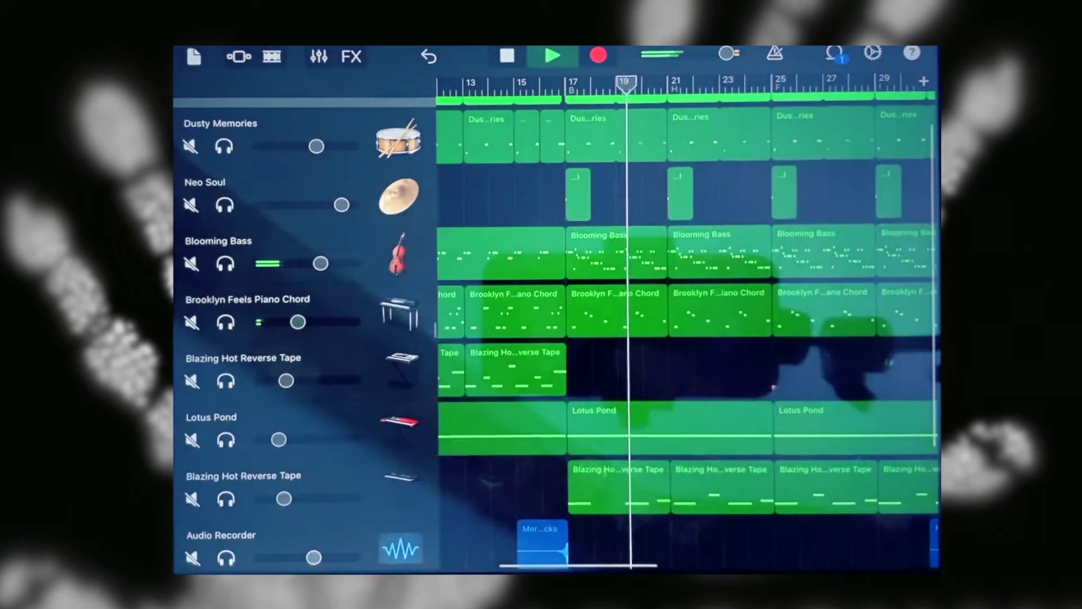
{"action": "scroll", "coordinate": [592, 381], "scroll_direction": "down", "scroll_amount": 3}
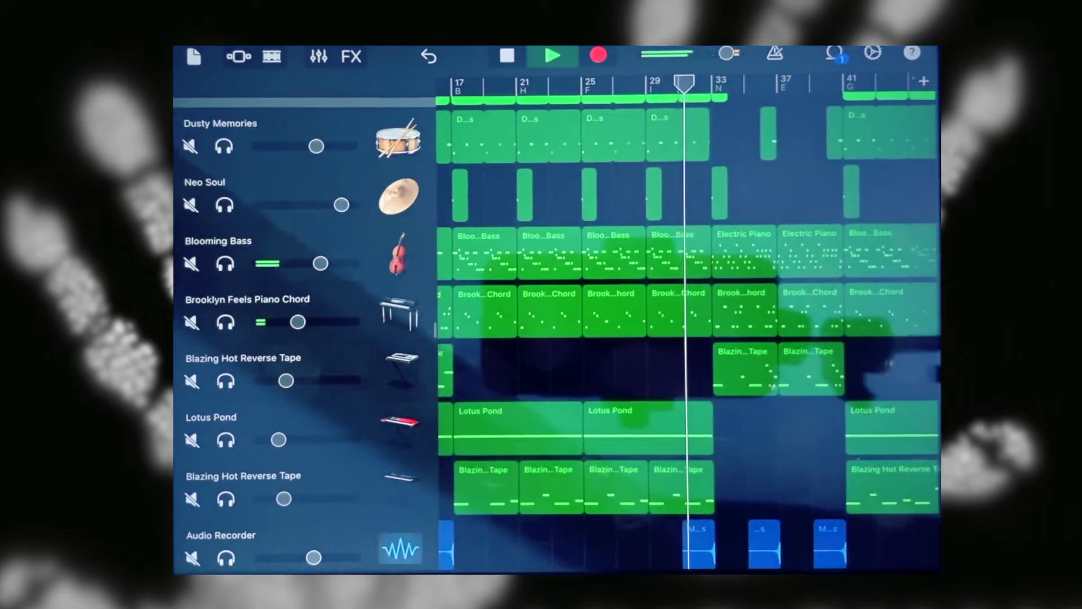
{"action": "scroll", "coordinate": [550, 473], "scroll_direction": "down", "scroll_amount": 2}
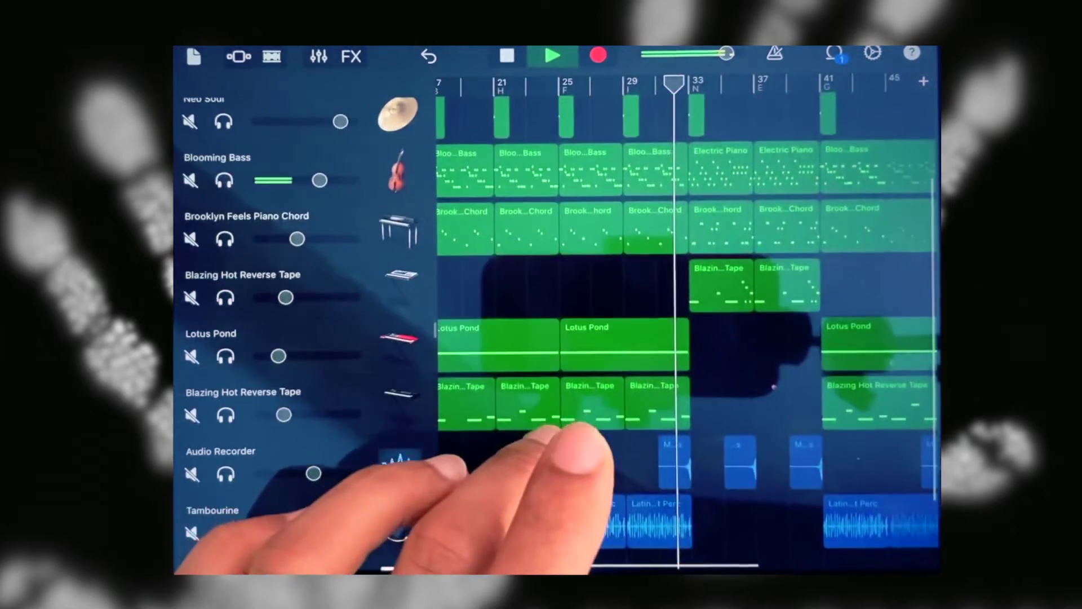
{"action": "scroll", "coordinate": [550, 474], "scroll_direction": "up", "scroll_amount": 3}
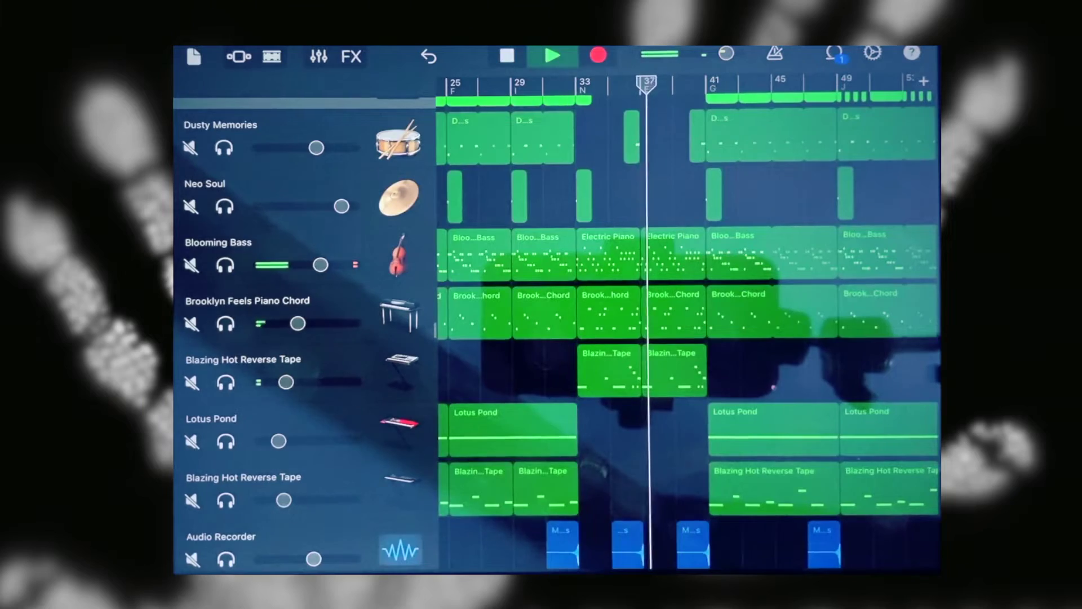
{"action": "left_click_drag", "start_coordinate": [524, 440], "coordinate": [761, 457]}
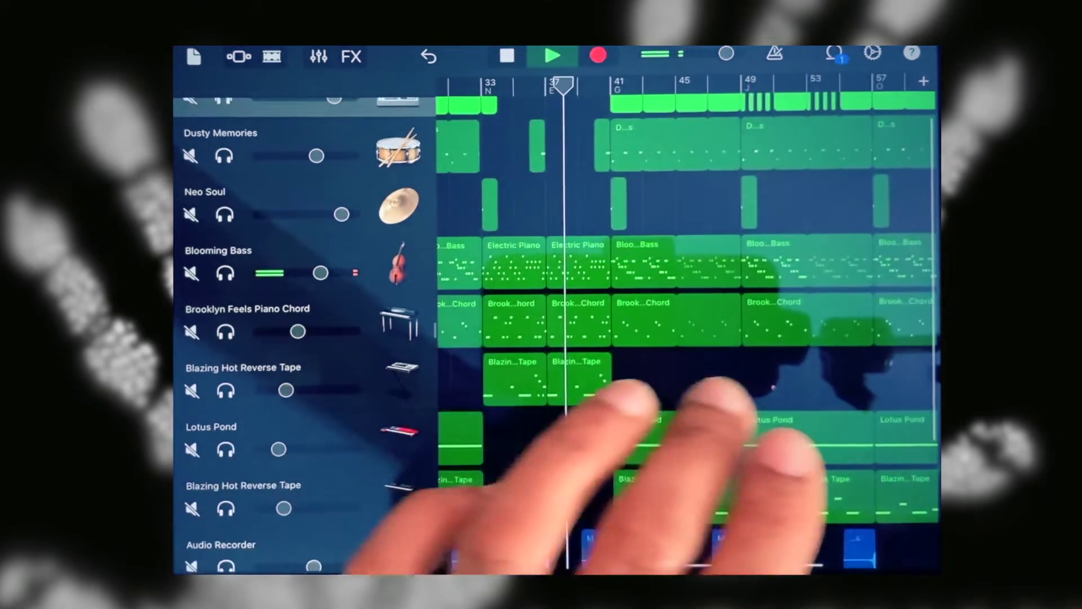
{"action": "left_click_drag", "start_coordinate": [660, 440], "coordinate": [644, 465]}
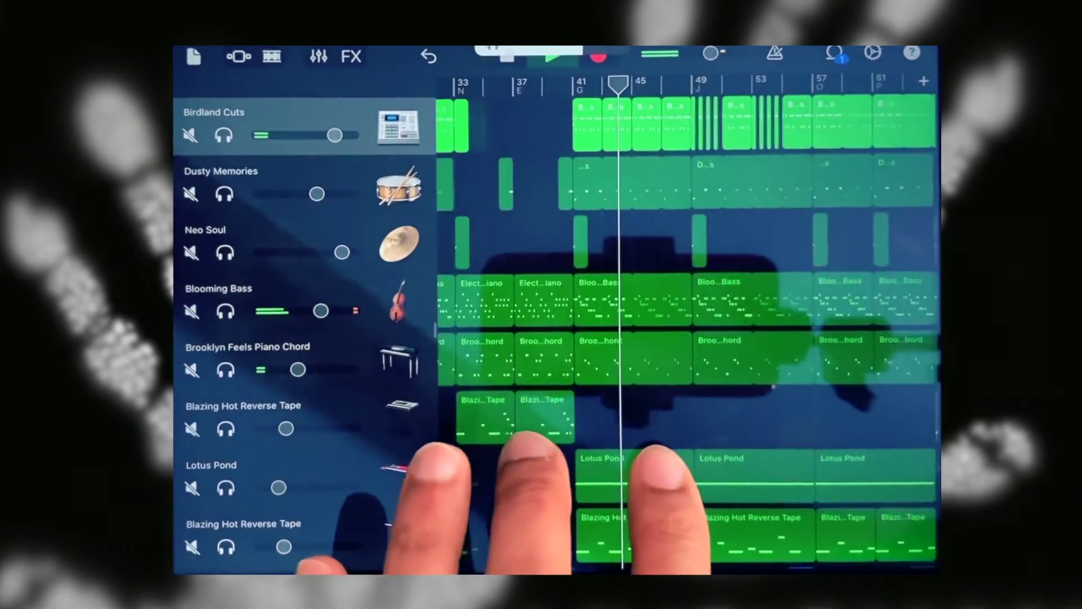
{"action": "scroll", "coordinate": [592, 473], "scroll_direction": "down", "scroll_amount": 3}
{"action": "scroll", "coordinate": [592, 423], "scroll_direction": "down", "scroll_amount": 2}
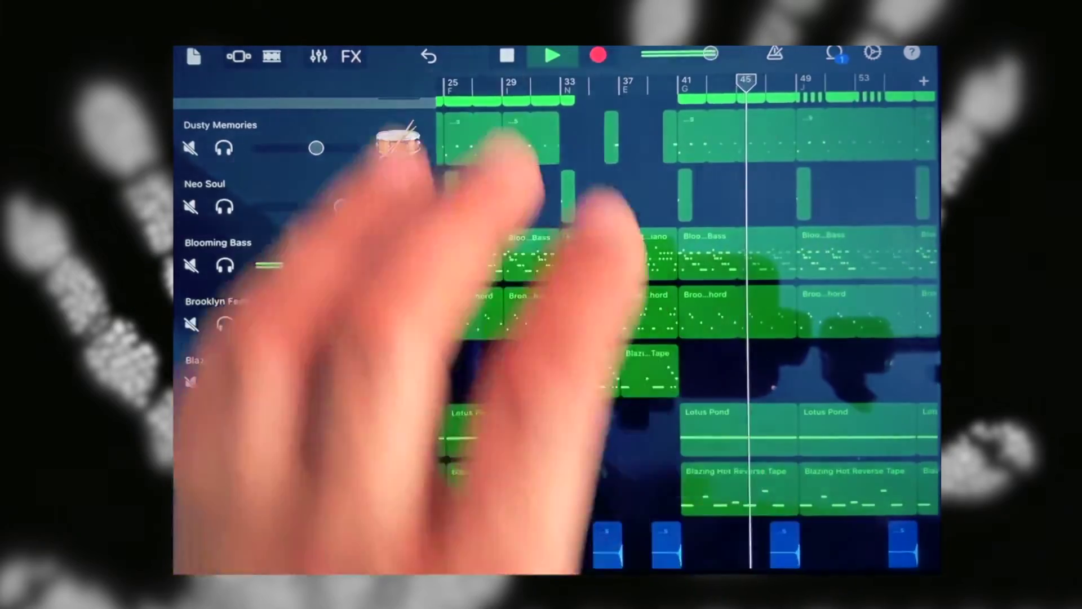
{"action": "scroll", "coordinate": [592, 381], "scroll_direction": "up", "scroll_amount": 2}
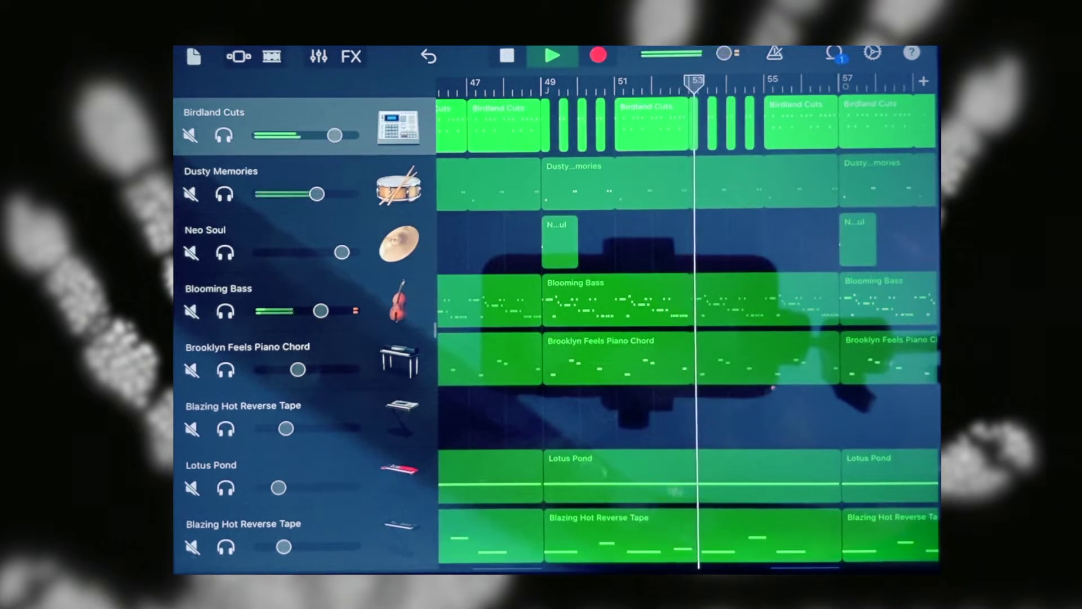
{"action": "scroll", "coordinate": [643, 423], "scroll_direction": "down", "scroll_amount": 3}
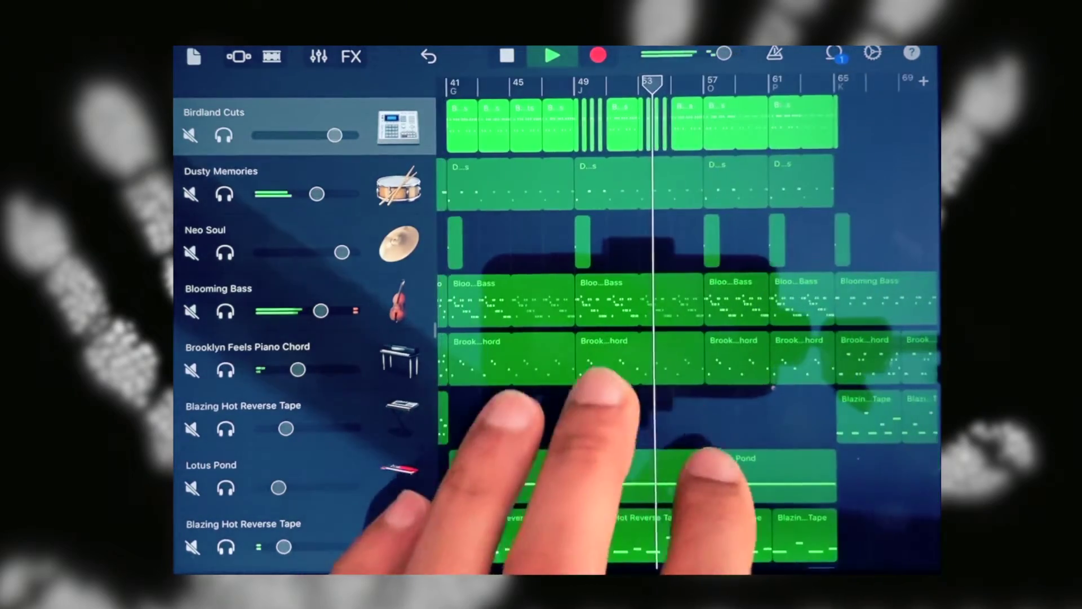
{"action": "scroll", "coordinate": [592, 382], "scroll_direction": "down", "scroll_amount": 4}
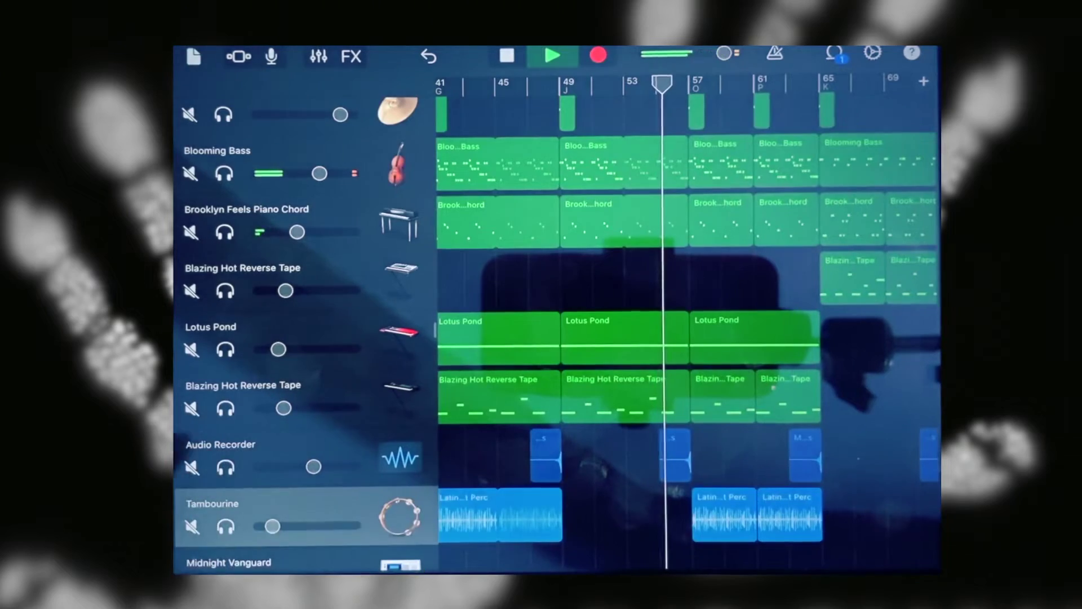
- Check the Tambourine track's settings and solo it briefly, then stop playback
{"action": "left_click", "coordinate": [318, 55]}
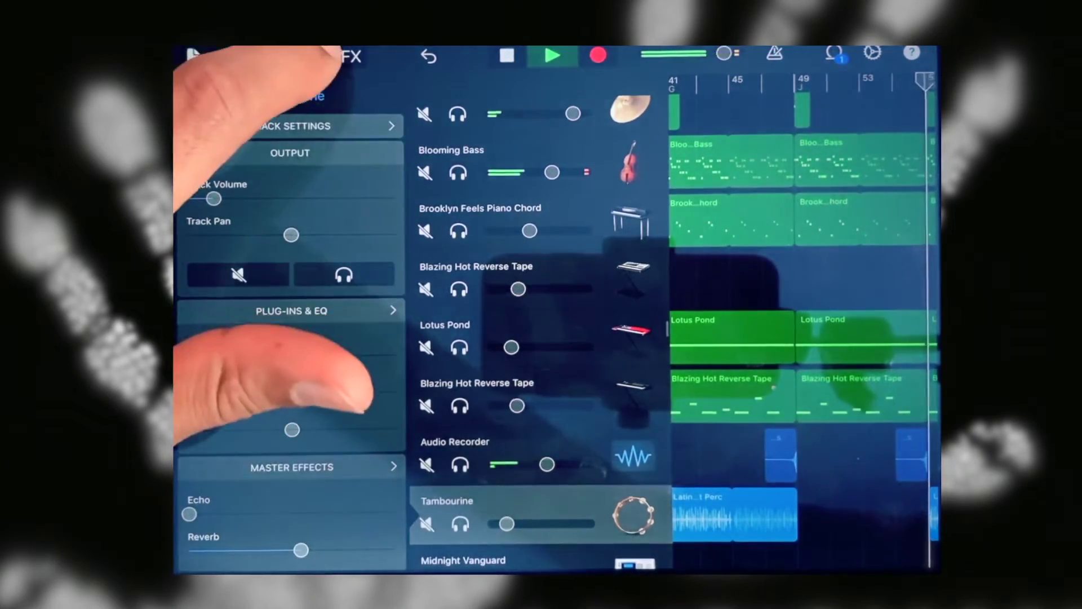
{"action": "left_click", "coordinate": [318, 56]}
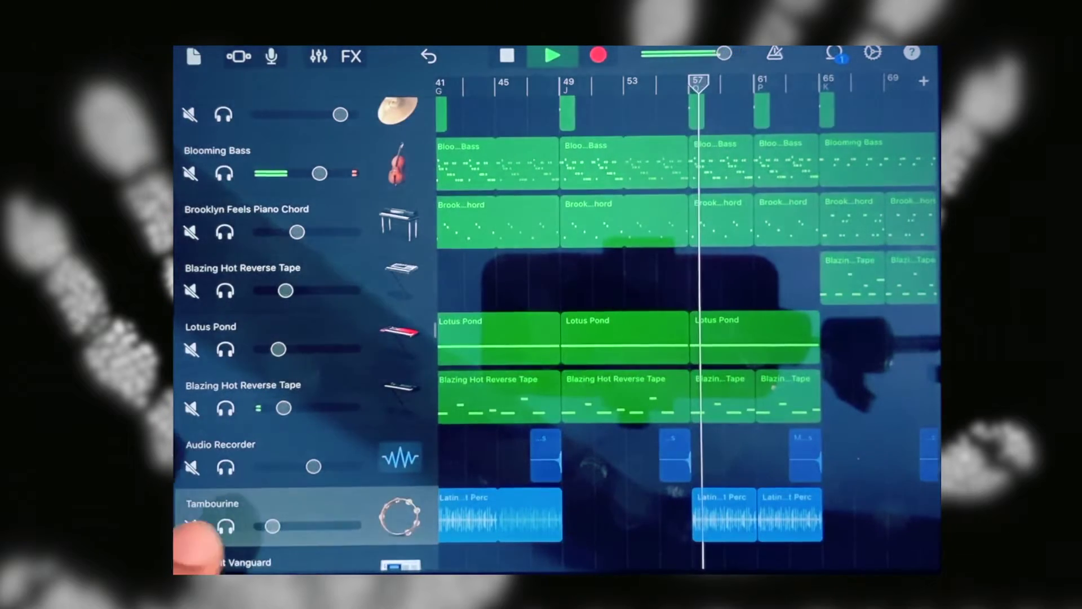
{"action": "left_click", "coordinate": [224, 526]}
{"action": "left_click", "coordinate": [224, 527]}
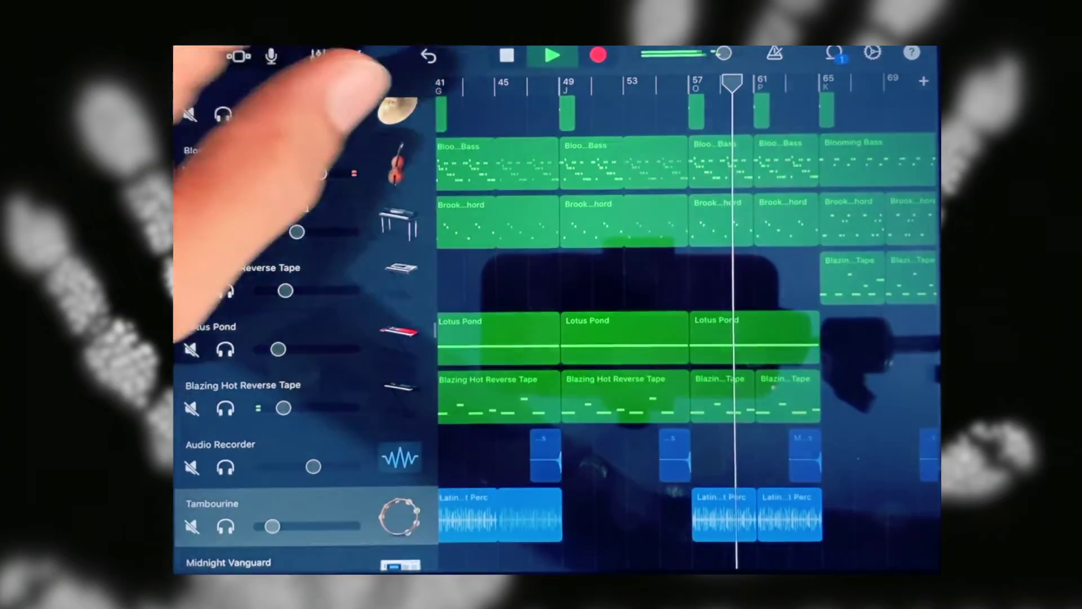
{"action": "left_click", "coordinate": [507, 56]}
{"action": "scroll", "coordinate": [592, 339], "scroll_direction": "down", "scroll_amount": 5}
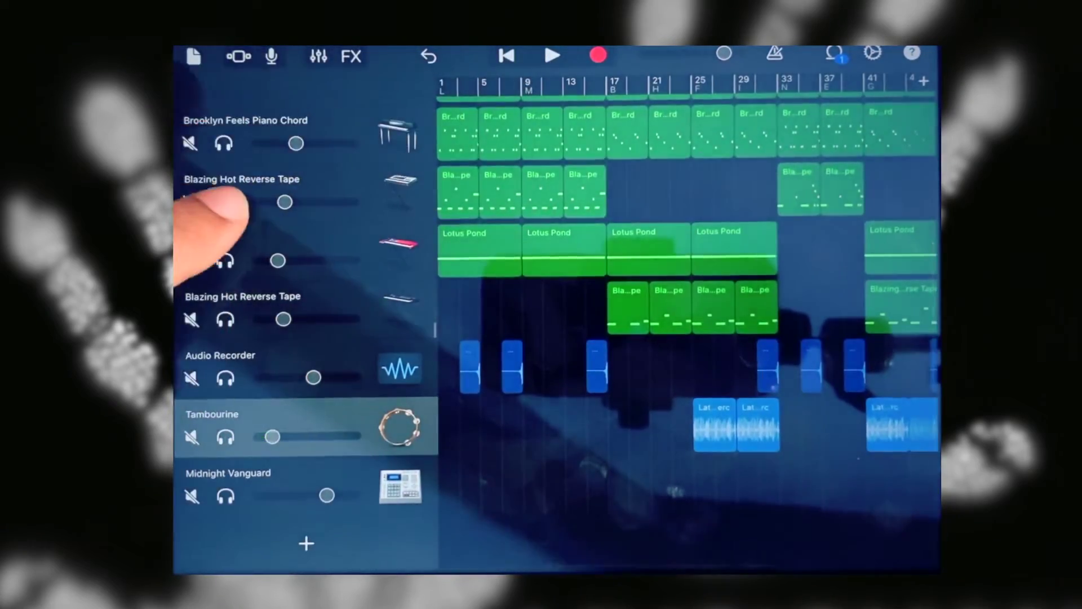
- Solo Blazing Hot Reverse Tape and Brooklyn Feels Piano Chord, playing from bar 9
{"action": "left_click", "coordinate": [222, 210]}
{"action": "left_click", "coordinate": [552, 55]}
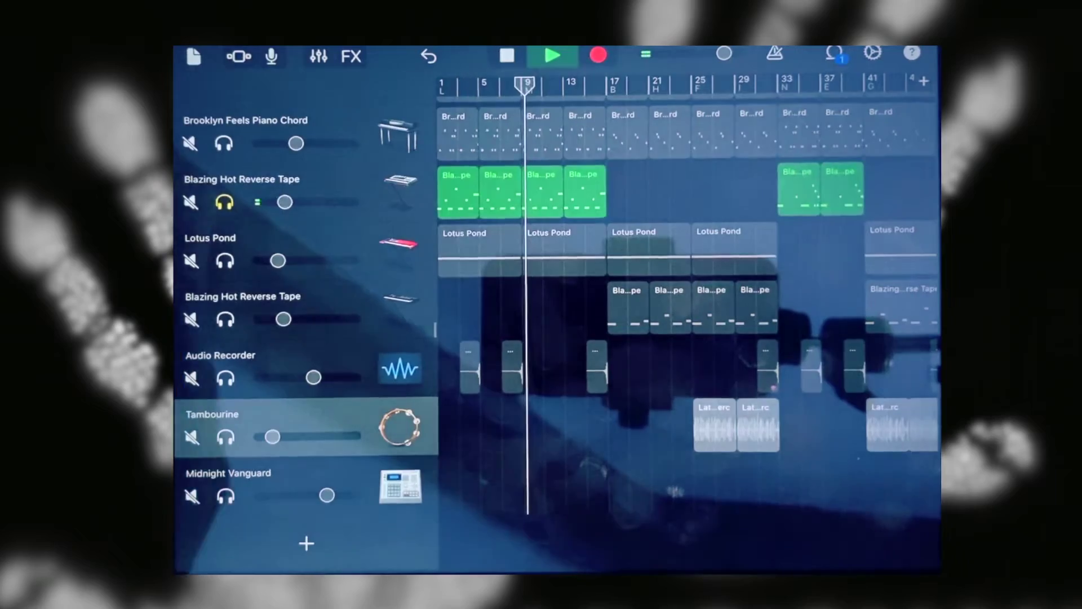
{"action": "left_click", "coordinate": [223, 144]}
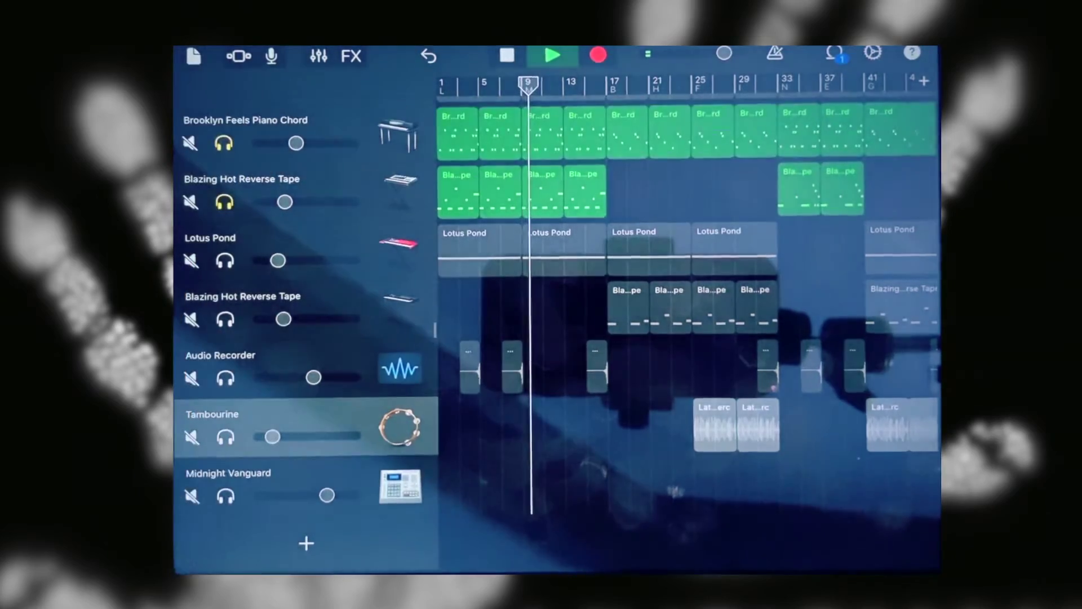
{"action": "scroll", "coordinate": [549, 381], "scroll_direction": "up", "scroll_amount": 2}
{"action": "scroll", "coordinate": [549, 381], "scroll_direction": "up", "scroll_amount": 2}
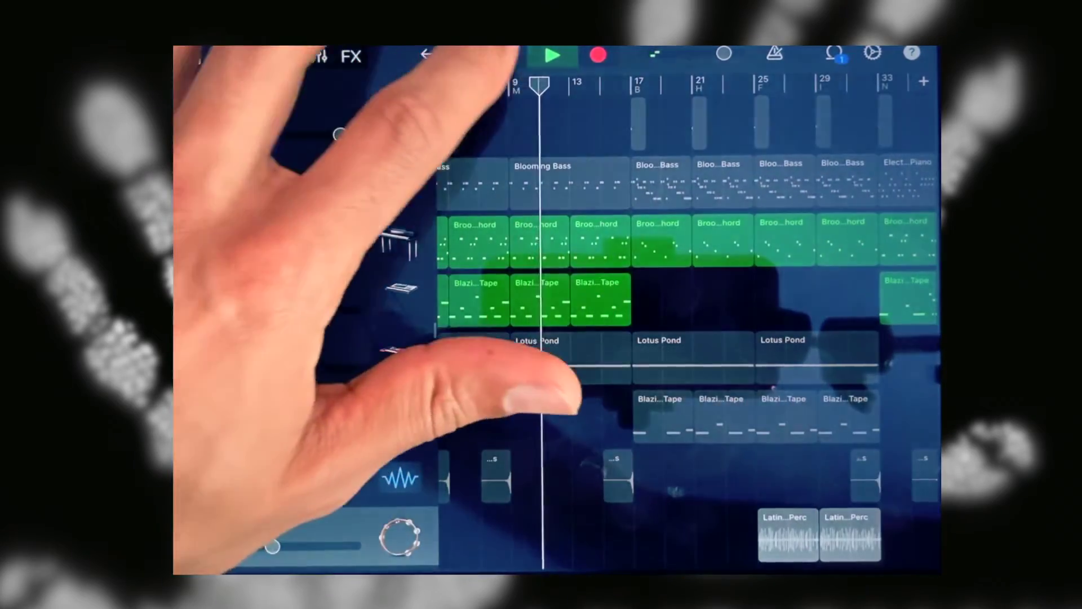
{"action": "left_click", "coordinate": [506, 56]}
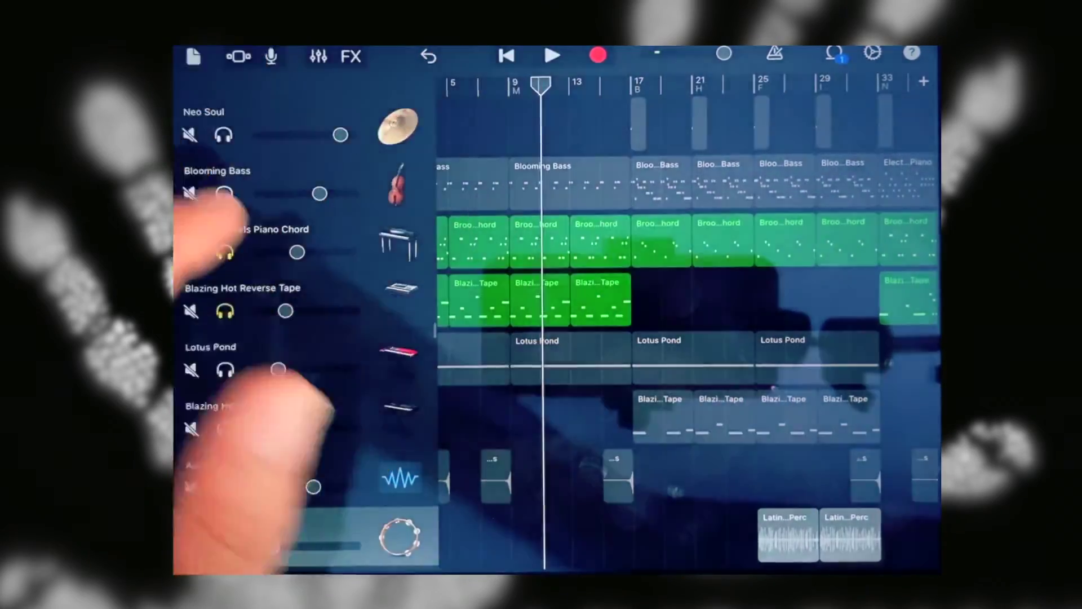
- Select the Brooklyn Feels Piano Chord track and open its keyboard instrument
{"action": "left_click", "coordinate": [224, 311]}
{"action": "left_click", "coordinate": [254, 228]}
{"action": "double_click", "coordinate": [398, 243]}
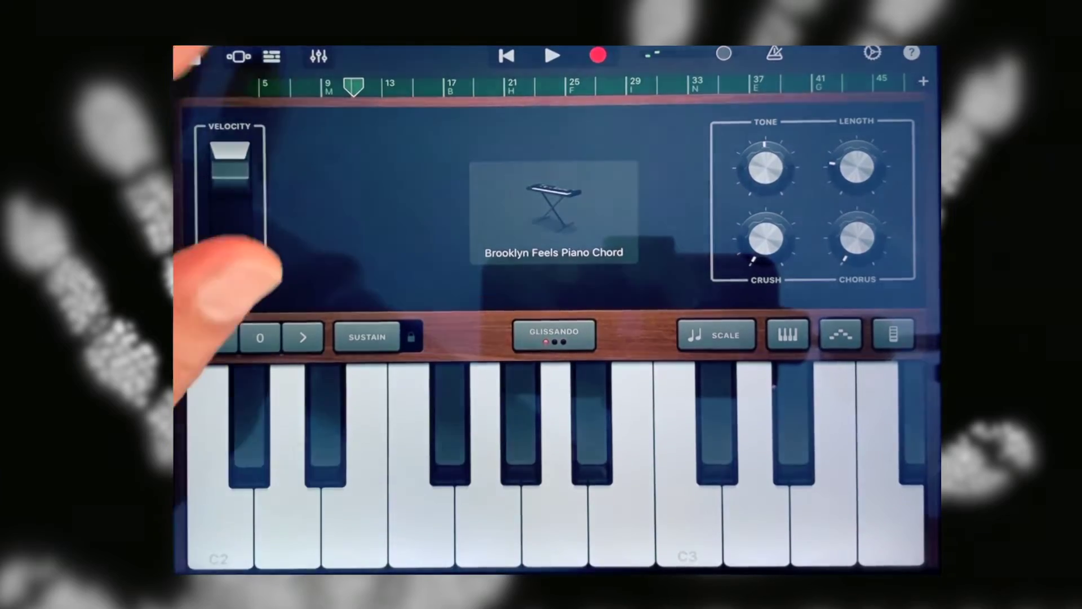
{"action": "left_click", "coordinate": [271, 56]}
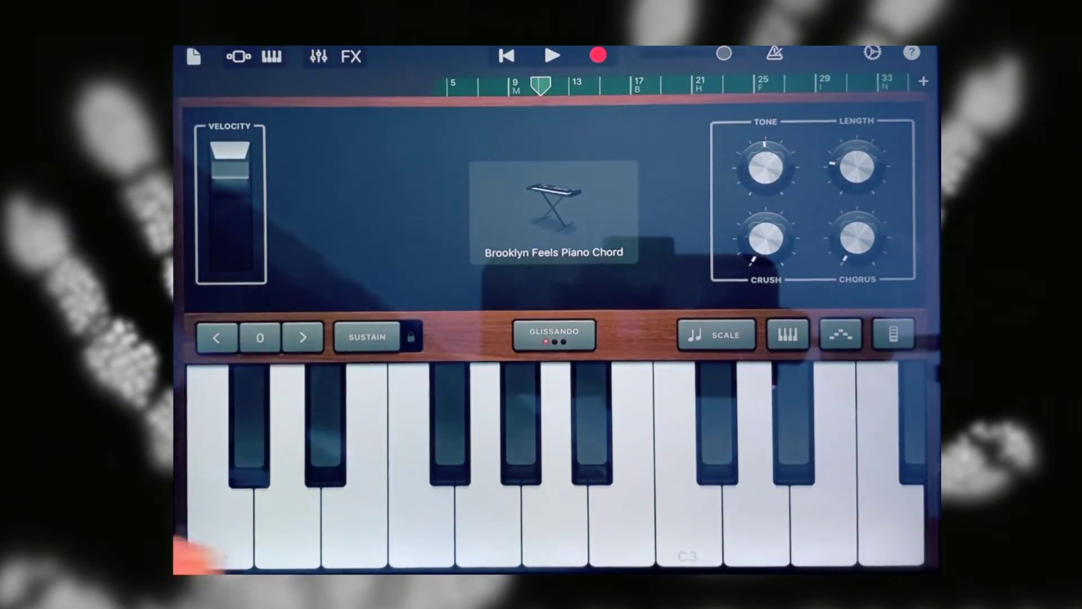